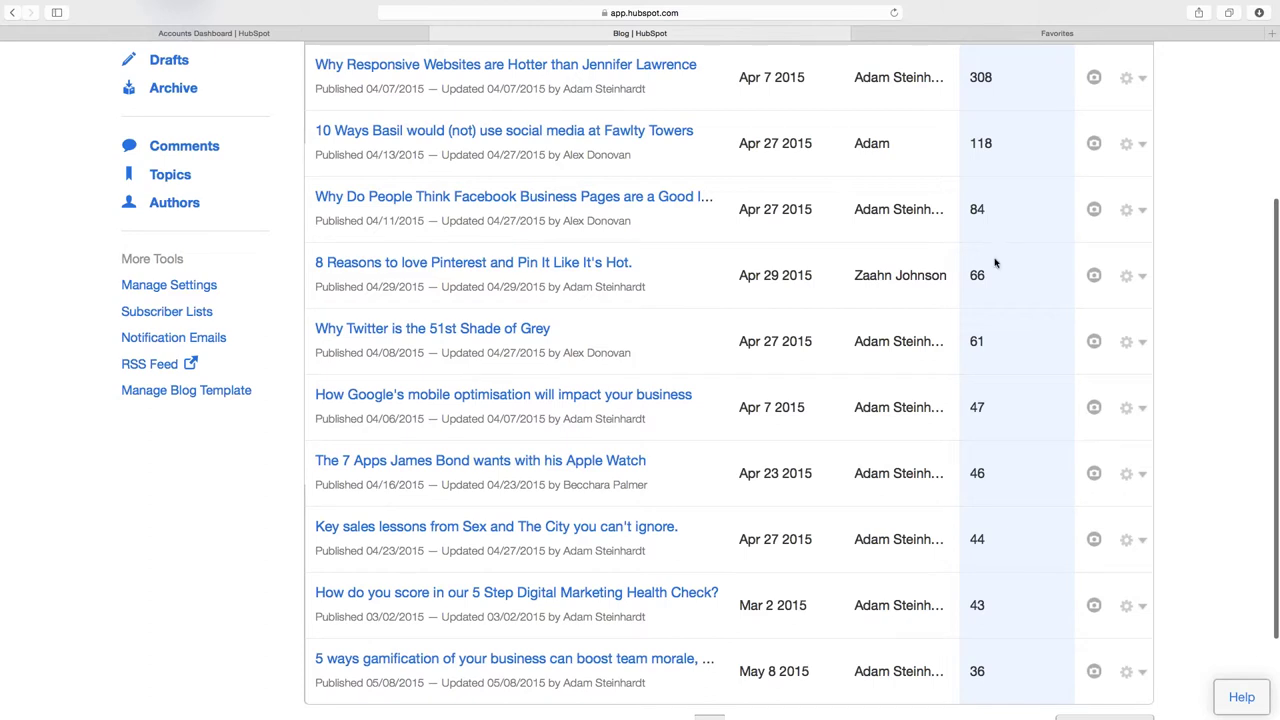
# Open the marketing Email dashboard and review the email performance chart, recent drafts and recent contact churn
pyautogui.scroll(5, 995, 263)
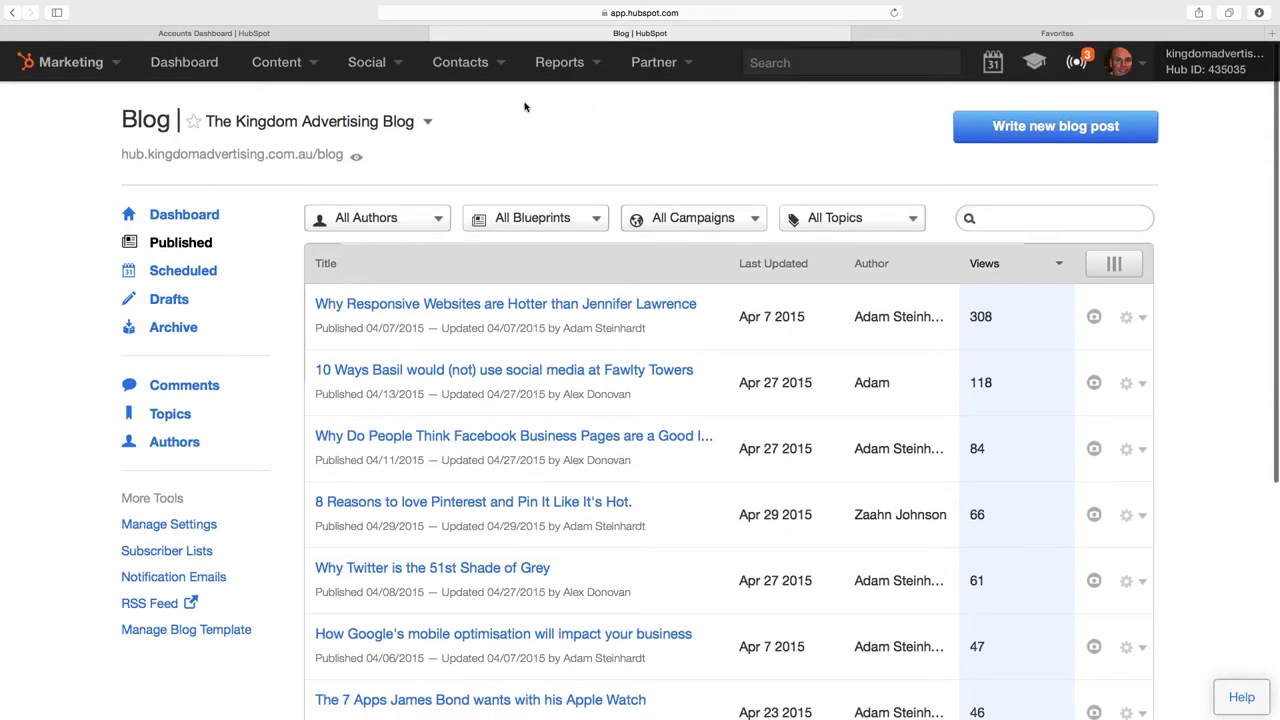
pyautogui.click(289, 63)
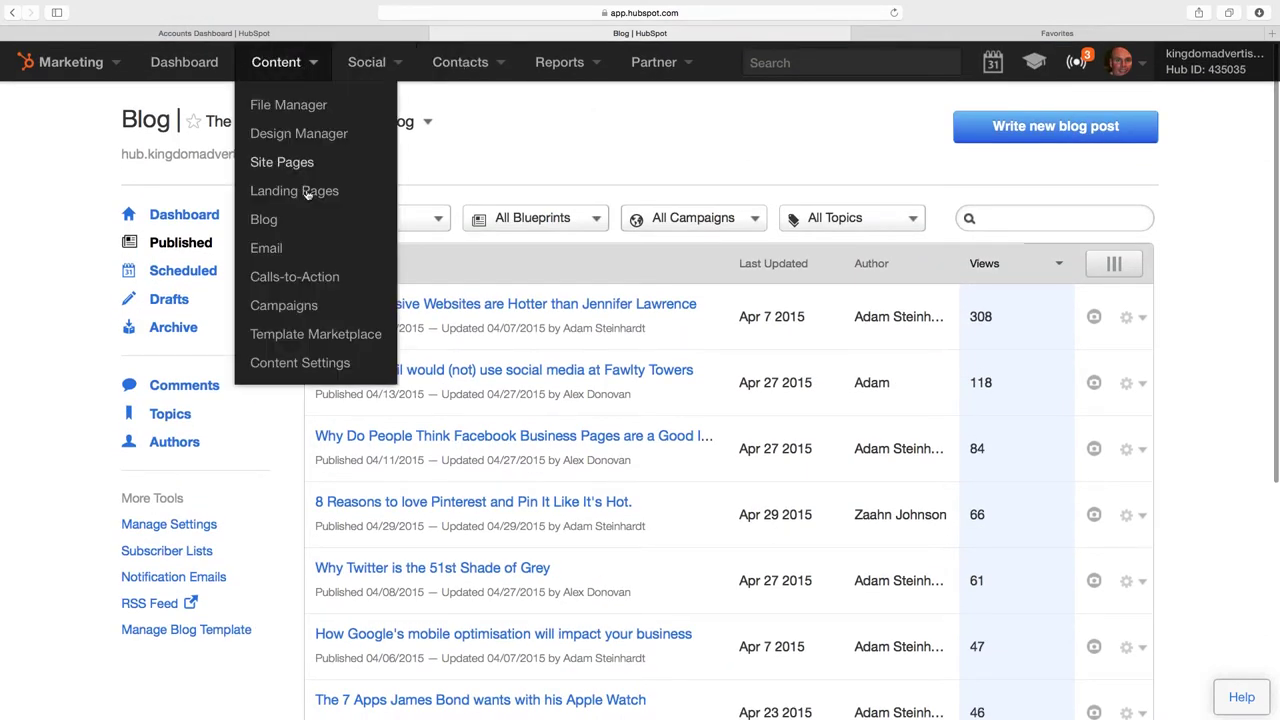
pyautogui.click(372, 249)
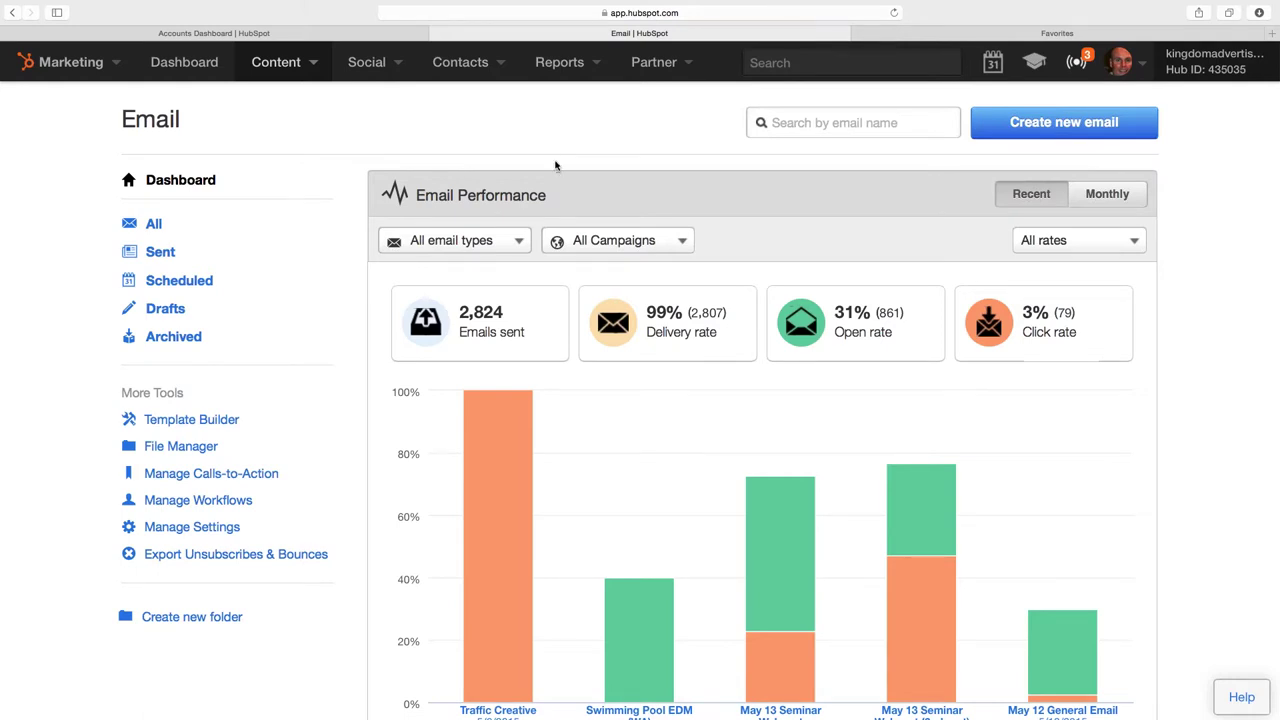
pyautogui.scroll(-2, 574, 282)
pyautogui.scroll(-1, 574, 283)
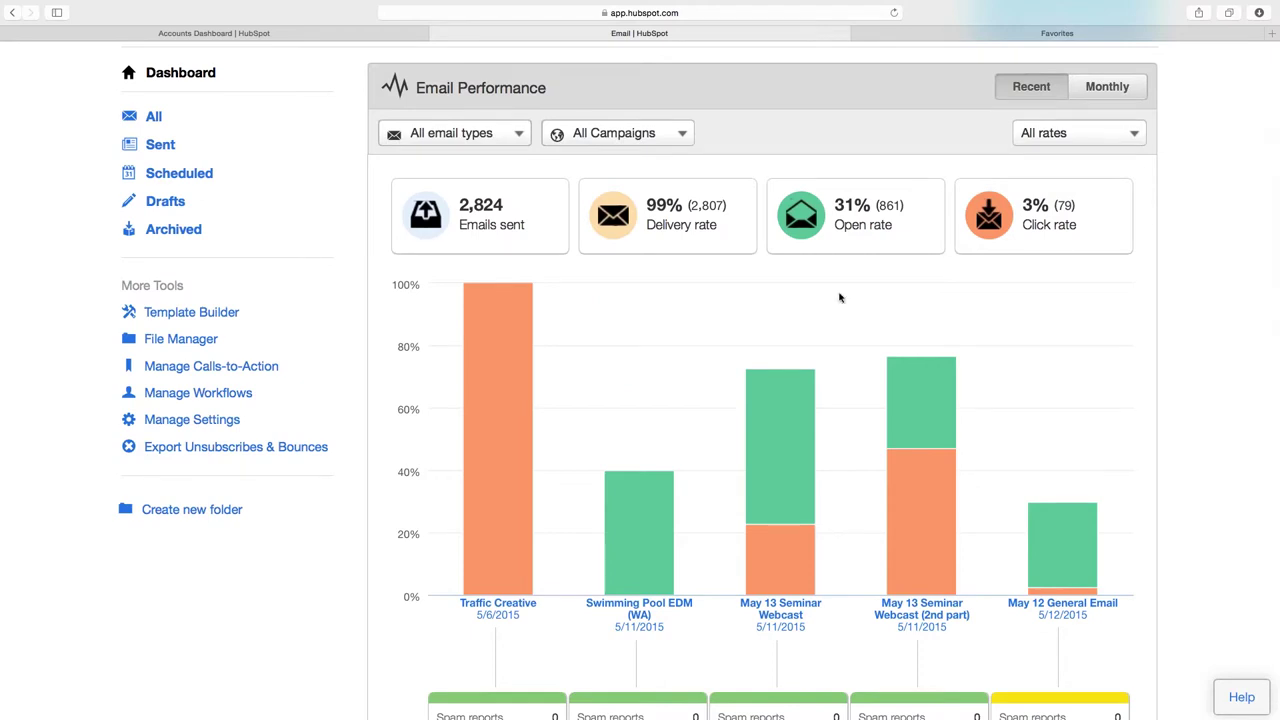
pyautogui.scroll(-6, 814, 343)
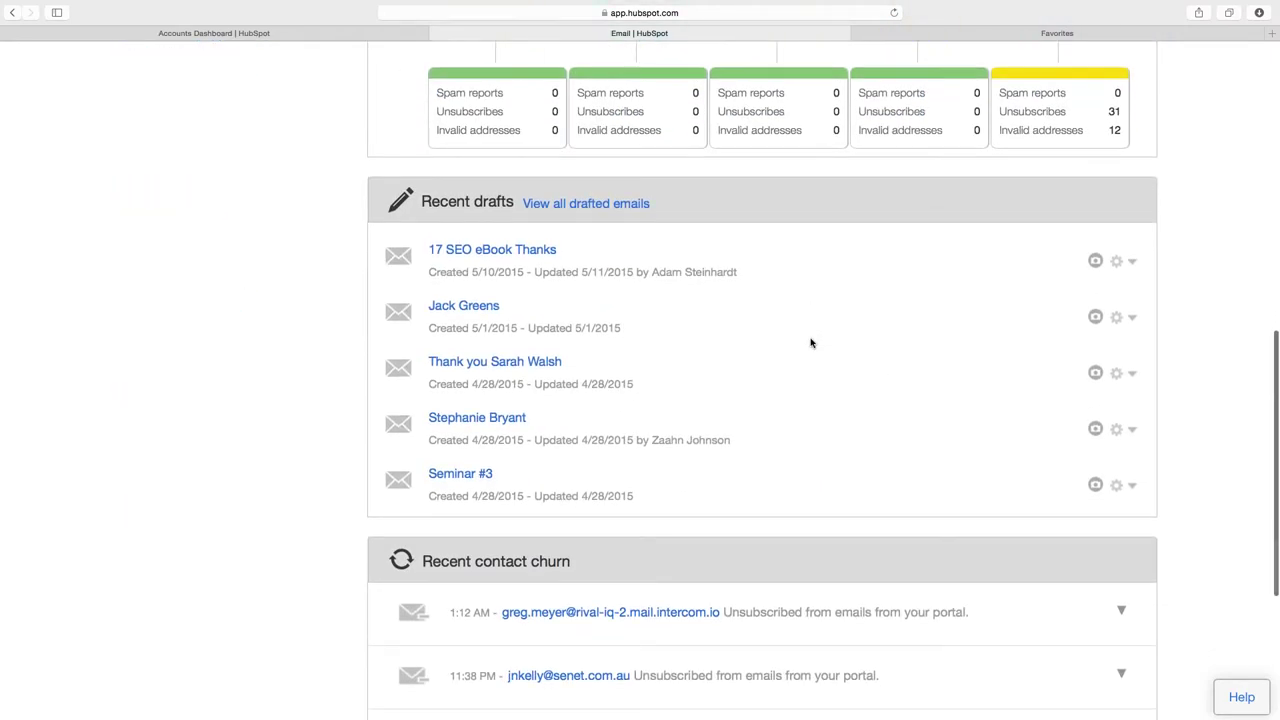
pyautogui.scroll(-2, 811, 343)
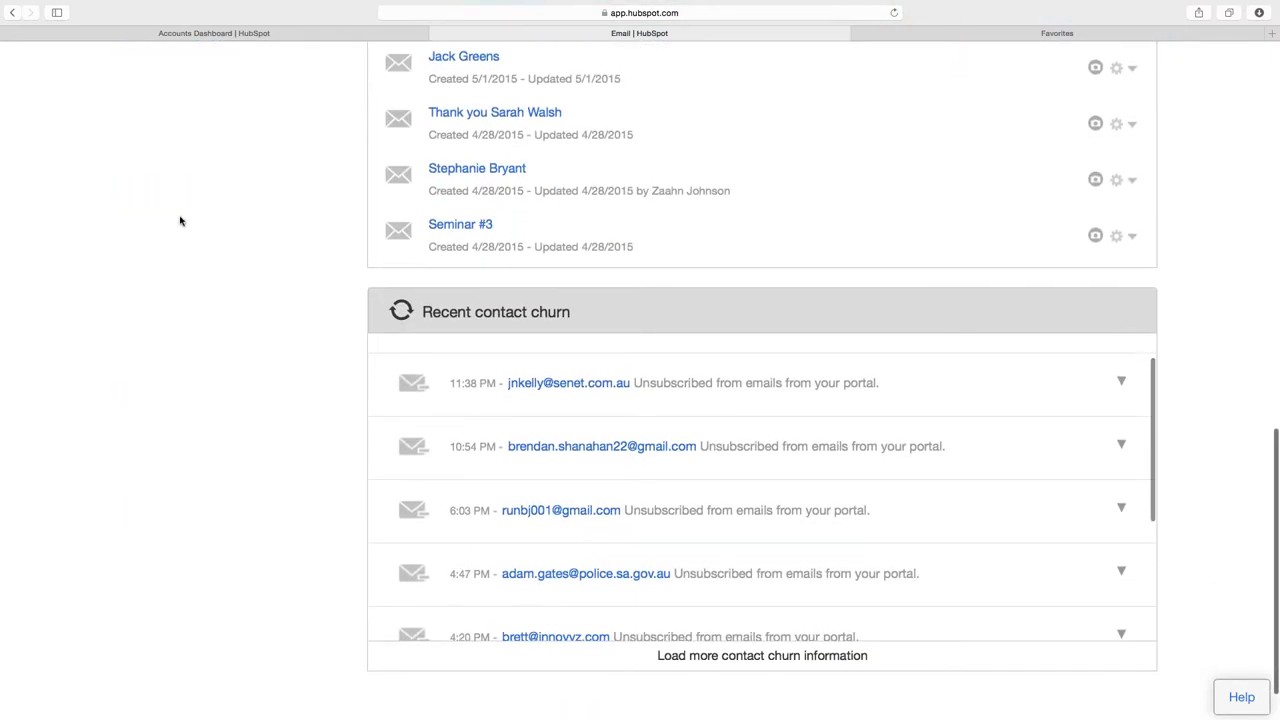
pyautogui.scroll(5, 200, 234)
pyautogui.scroll(6, 201, 243)
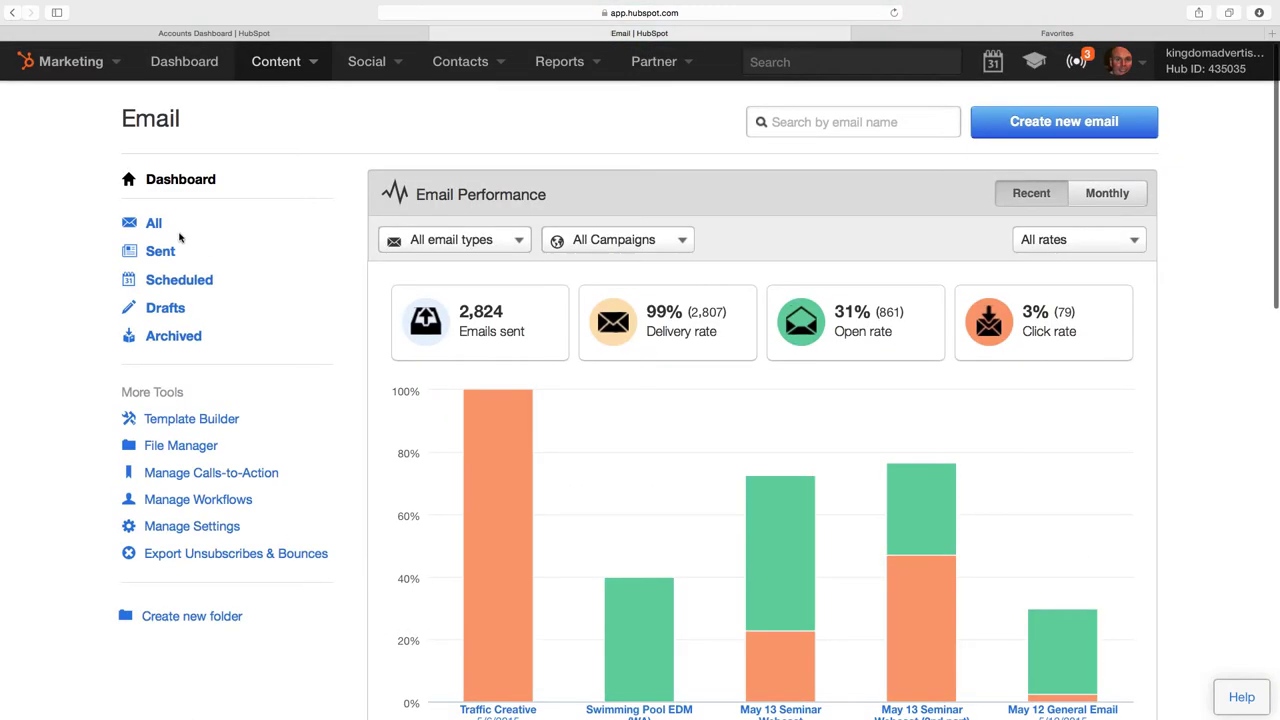
# List the sent emails and compare their delivered counts, open rates and click rates
pyautogui.click(160, 251)
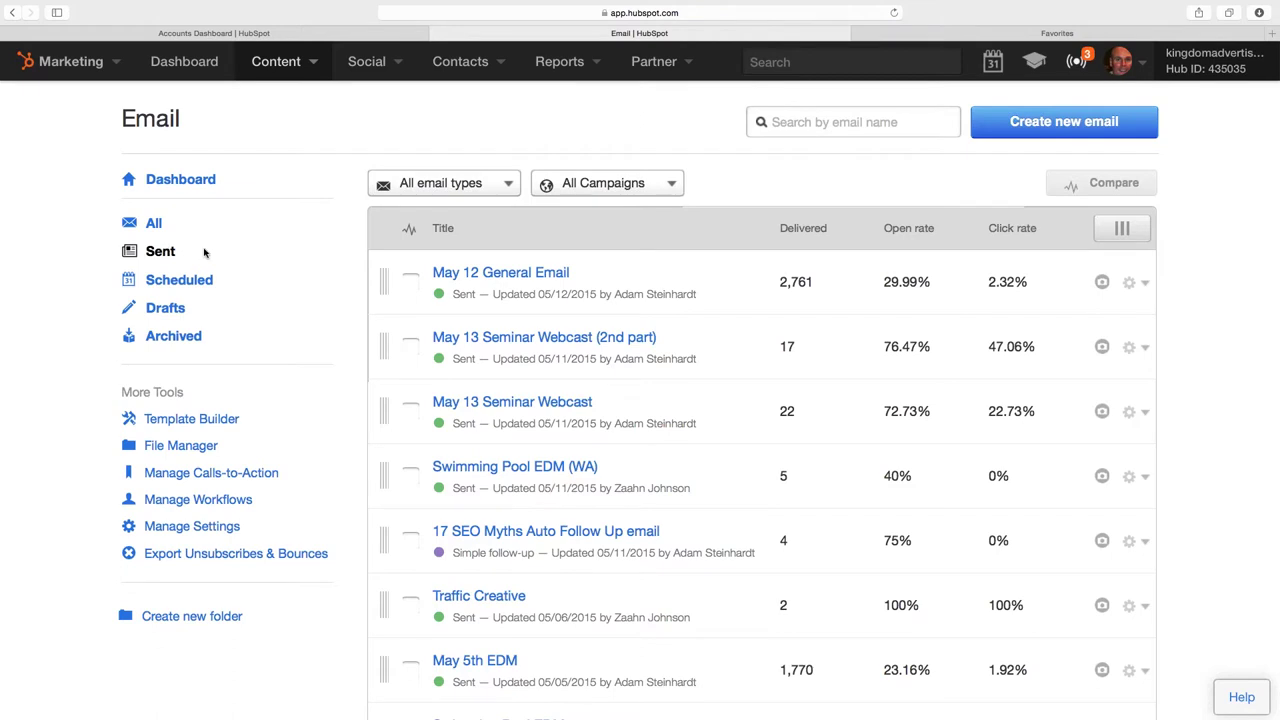
pyautogui.scroll(-2, 424, 293)
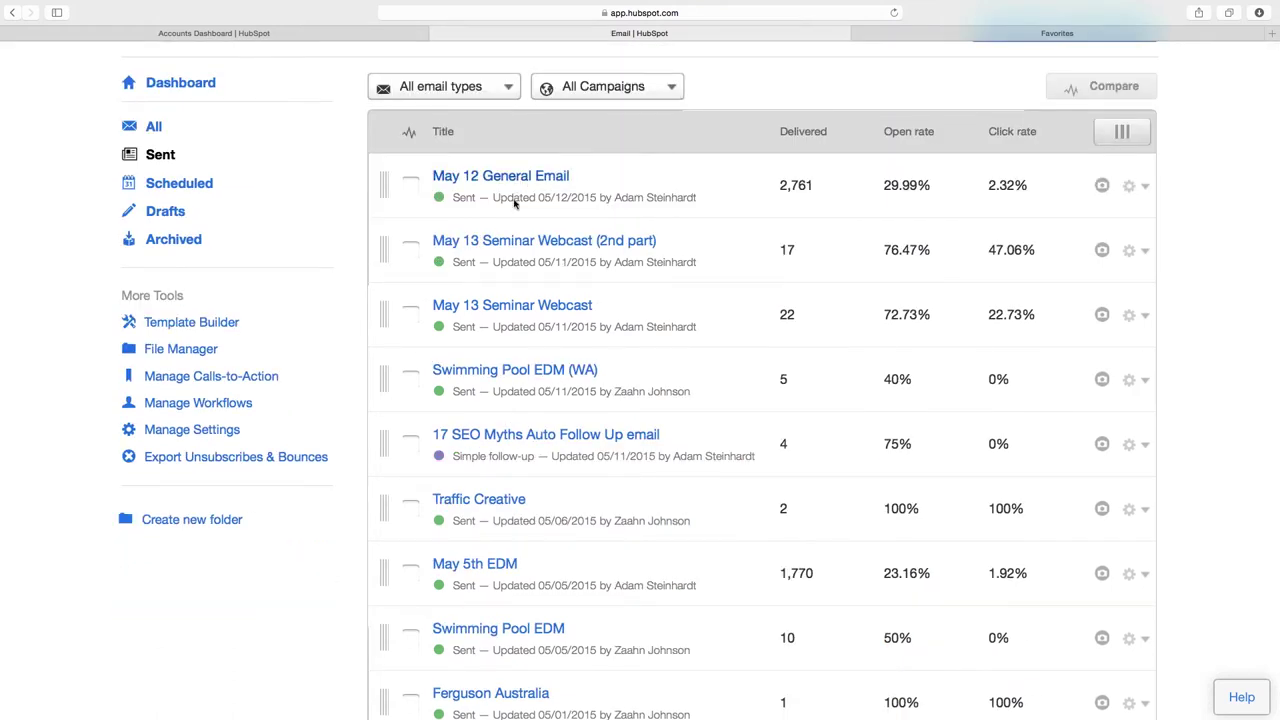
pyautogui.moveTo(515, 201); pyautogui.dragTo(536, 198)
pyautogui.scroll(-1, 858, 141)
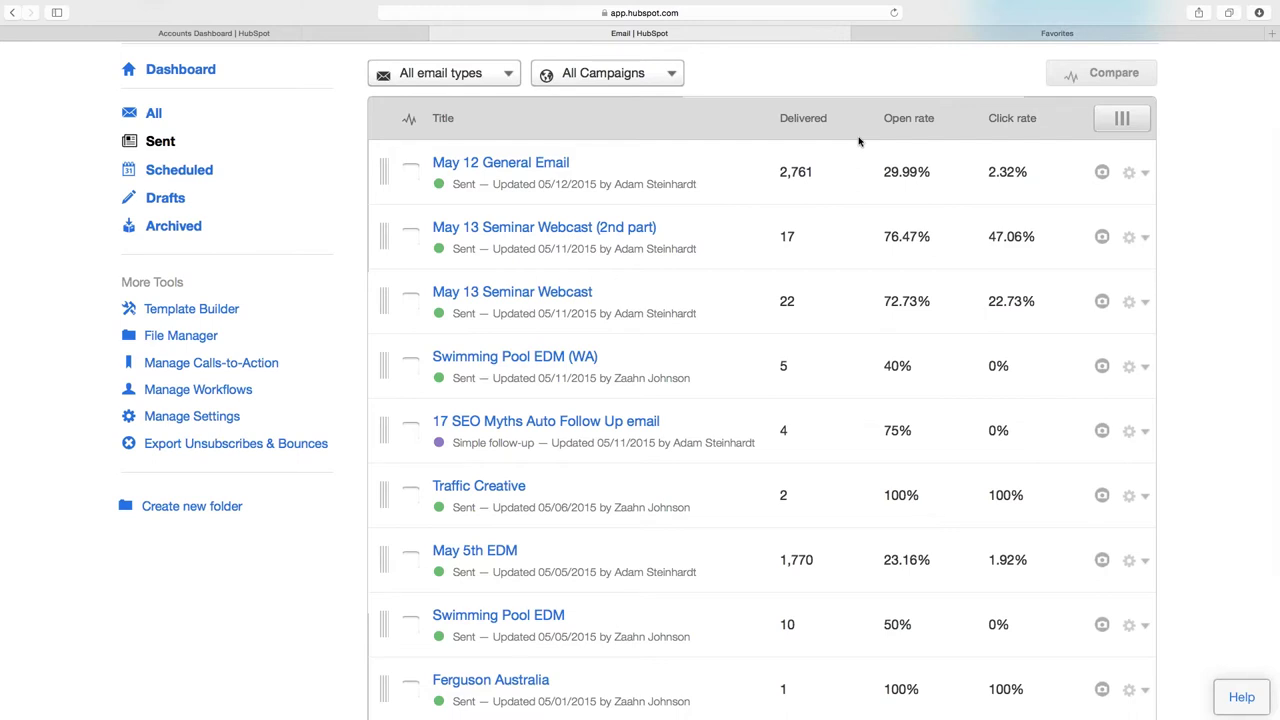
pyautogui.scroll(-1, 858, 141)
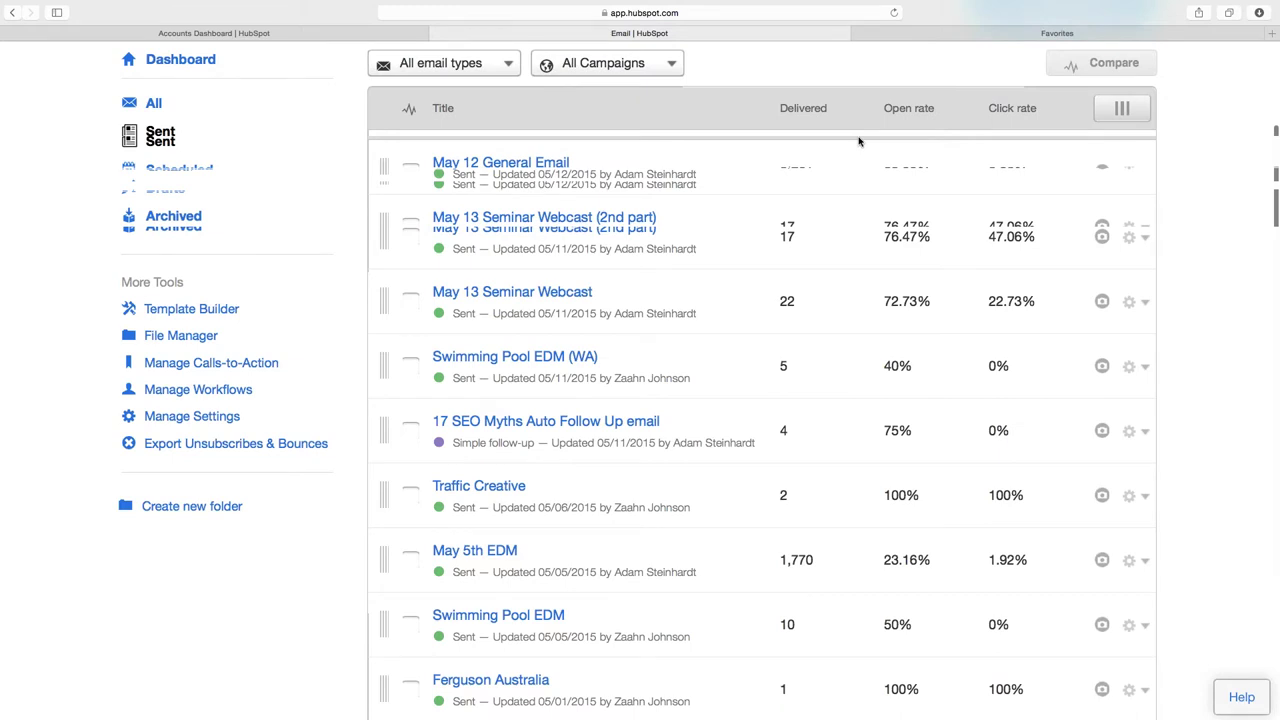
pyautogui.scroll(-1, 858, 141)
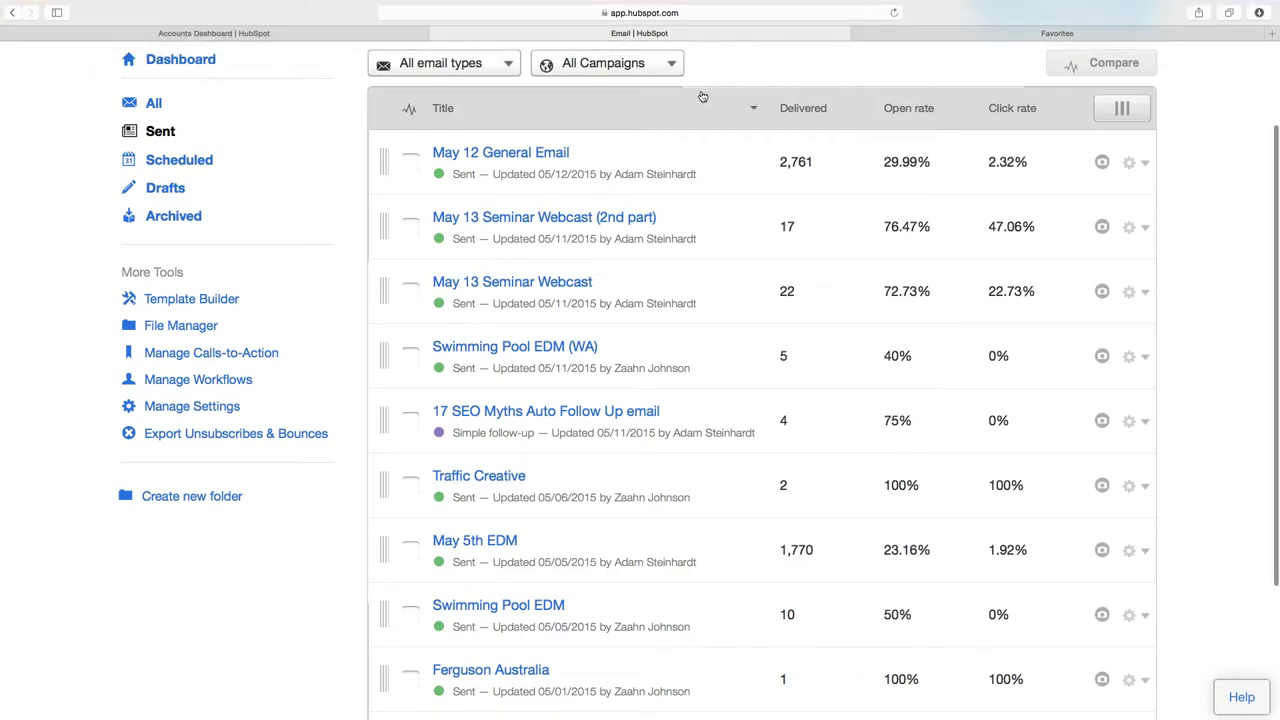
pyautogui.scroll(3, 710, 85)
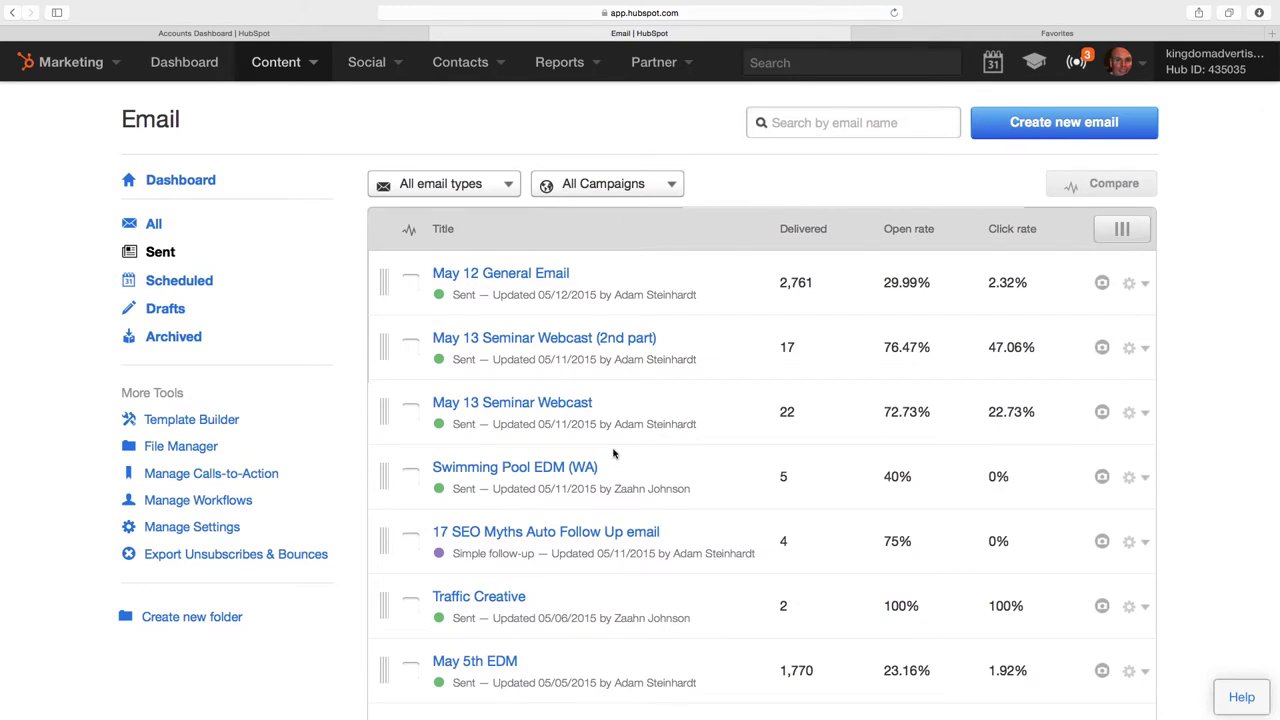
pyautogui.scroll(-1, 614, 454)
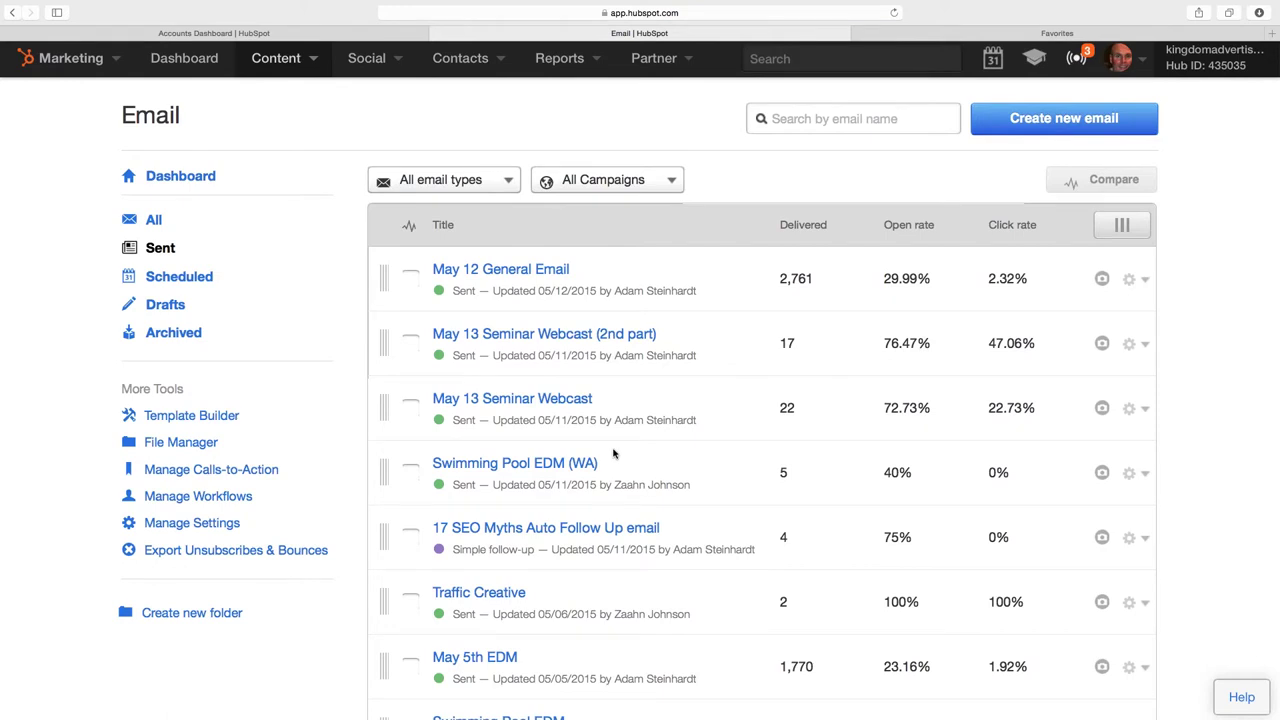
pyautogui.scroll(-2, 614, 454)
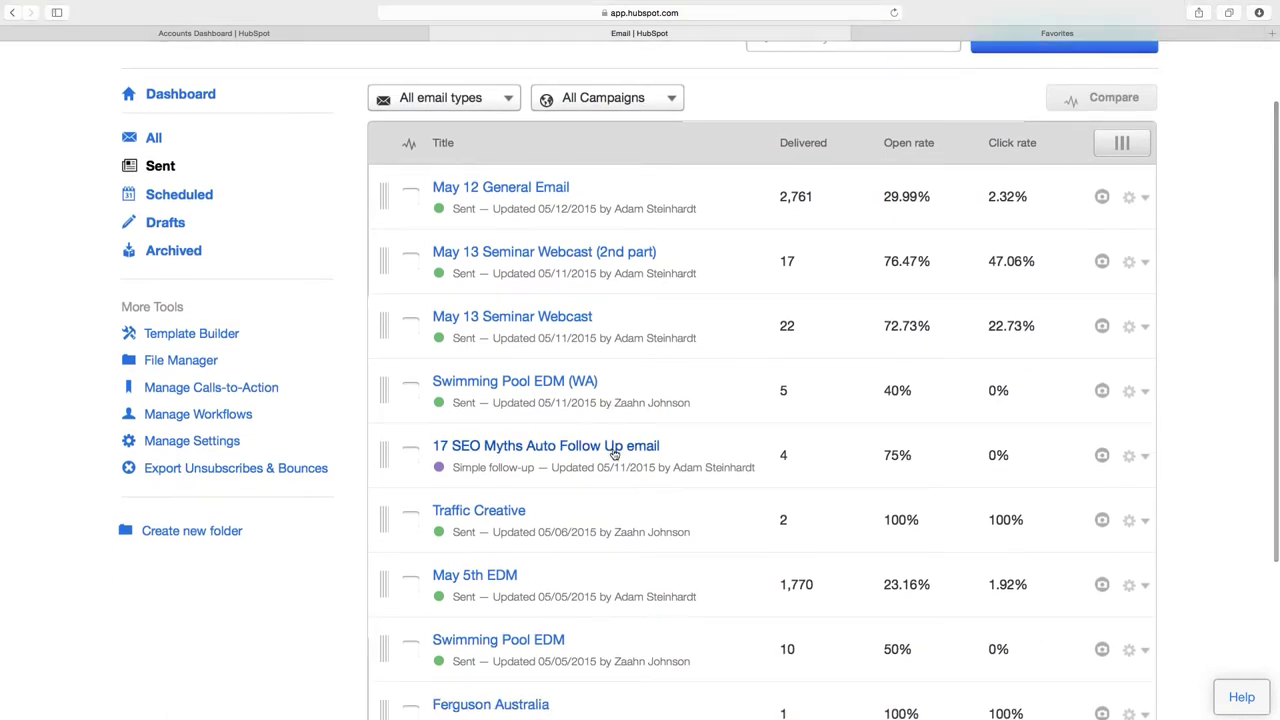
pyautogui.scroll(1, 614, 454)
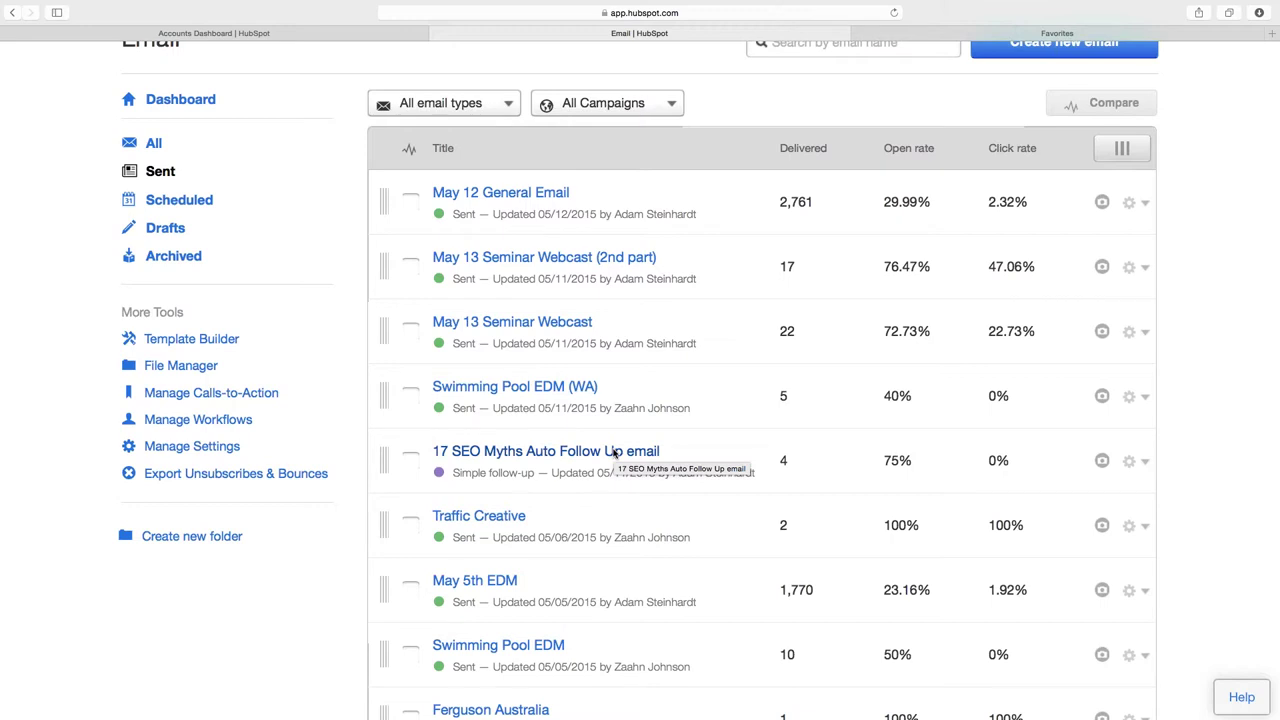
pyautogui.scroll(2, 614, 454)
pyautogui.scroll(-2, 430, 400)
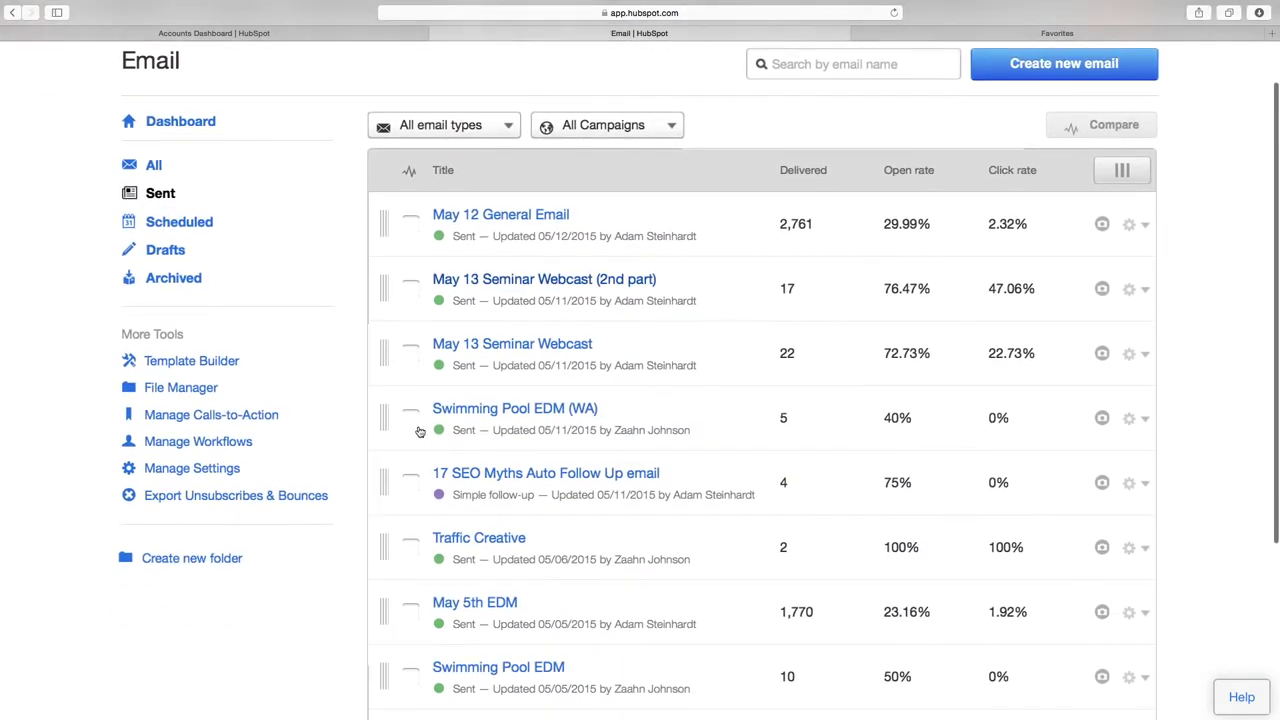
# Search the whole portal for the contact by name and open the matching contact record
pyautogui.scroll(2, 420, 430)
pyautogui.click(787, 63)
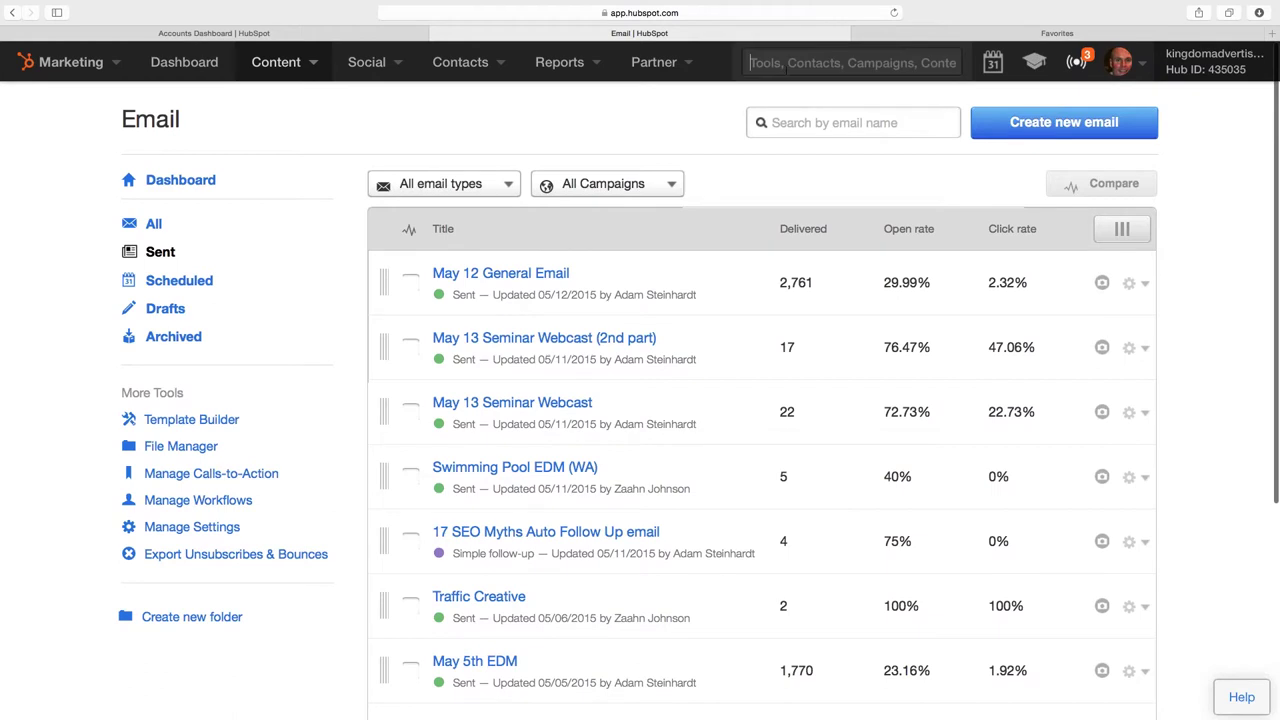
pyautogui.write('marko')
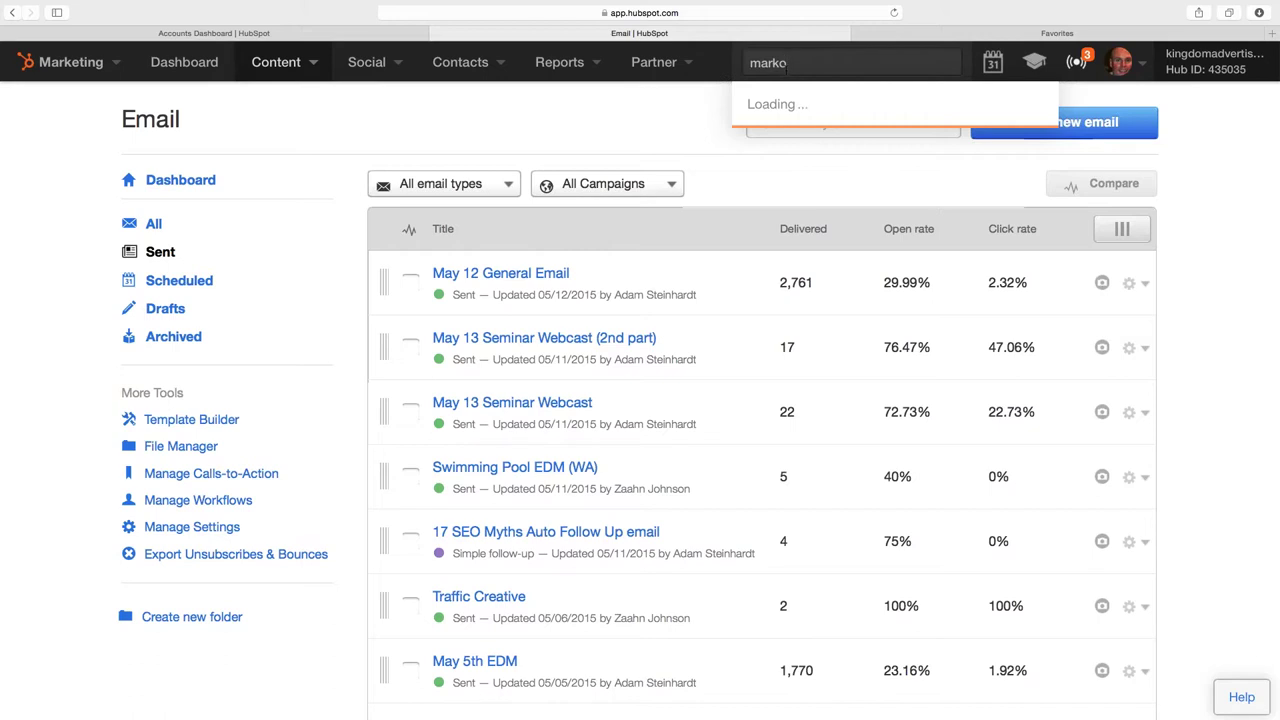
pyautogui.write('ra')
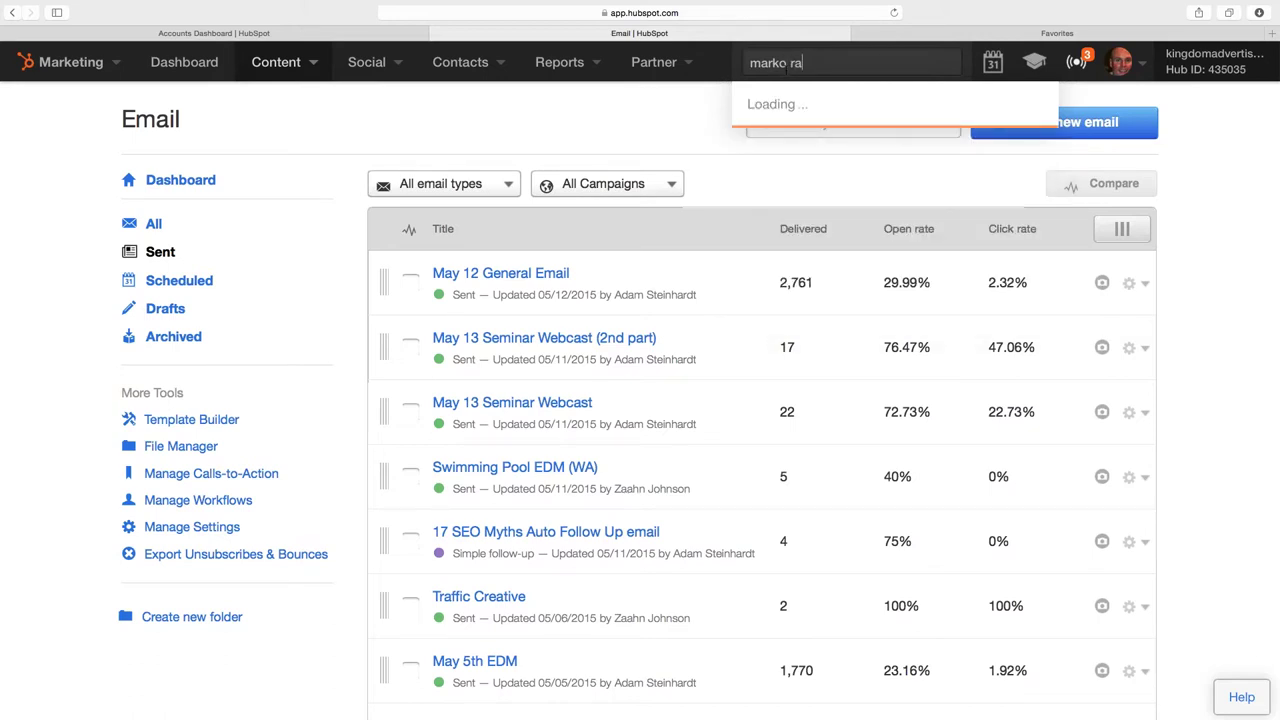
pyautogui.scroll(-3, 786, 70)
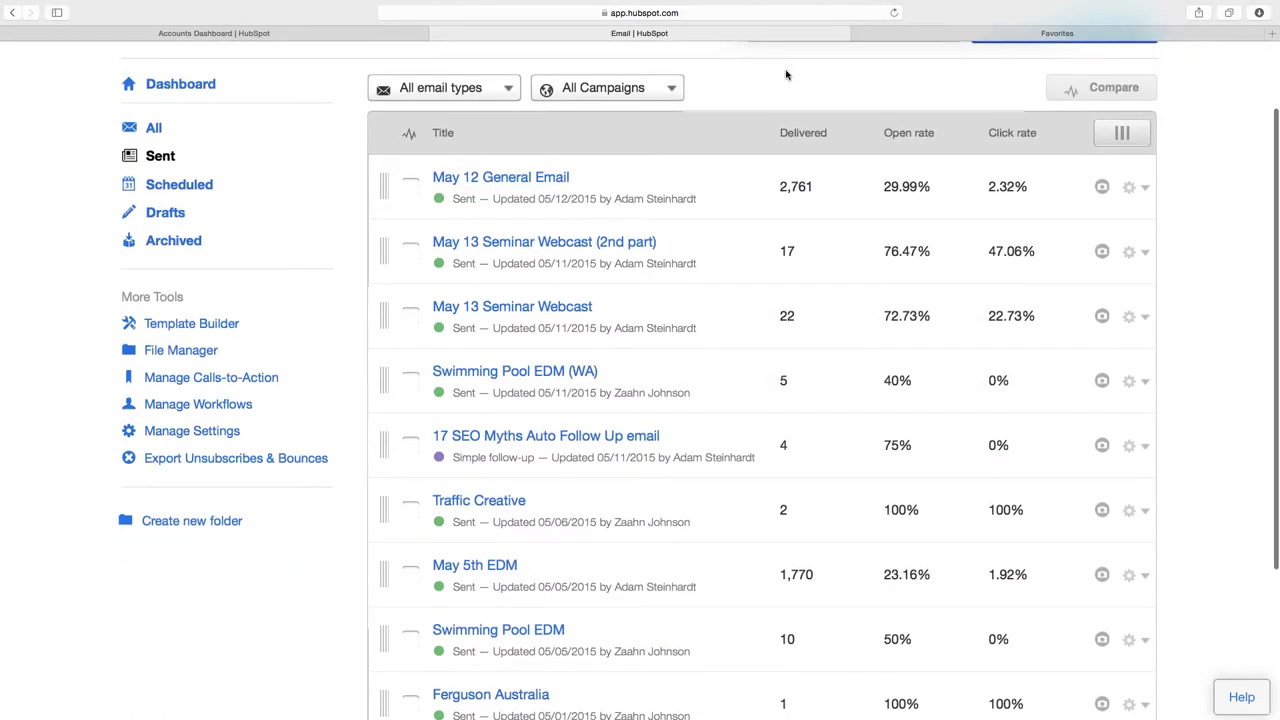
pyautogui.scroll(3, 820, 150)
pyautogui.click(885, 106)
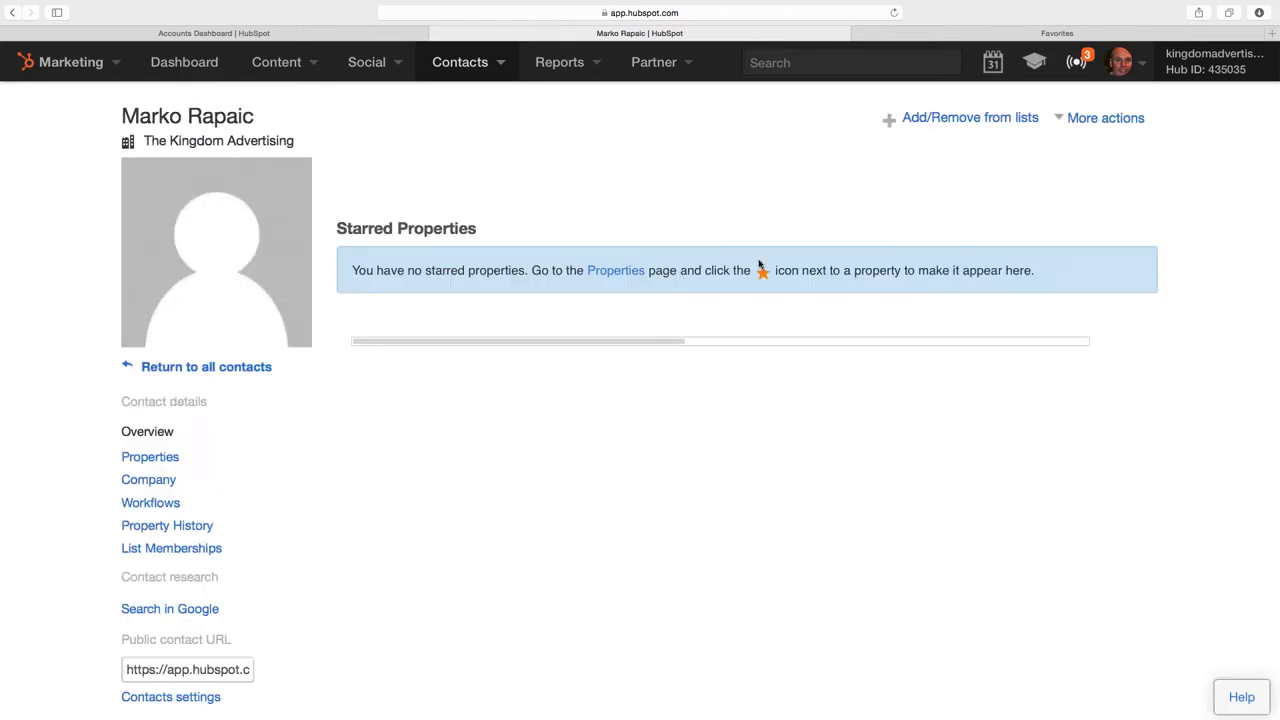
# Examine the contact's overview, from the starred contact and company properties down to the monthly interaction timeline
pyautogui.scroll(-1, 745, 283)
pyautogui.scroll(-1, 745, 283)
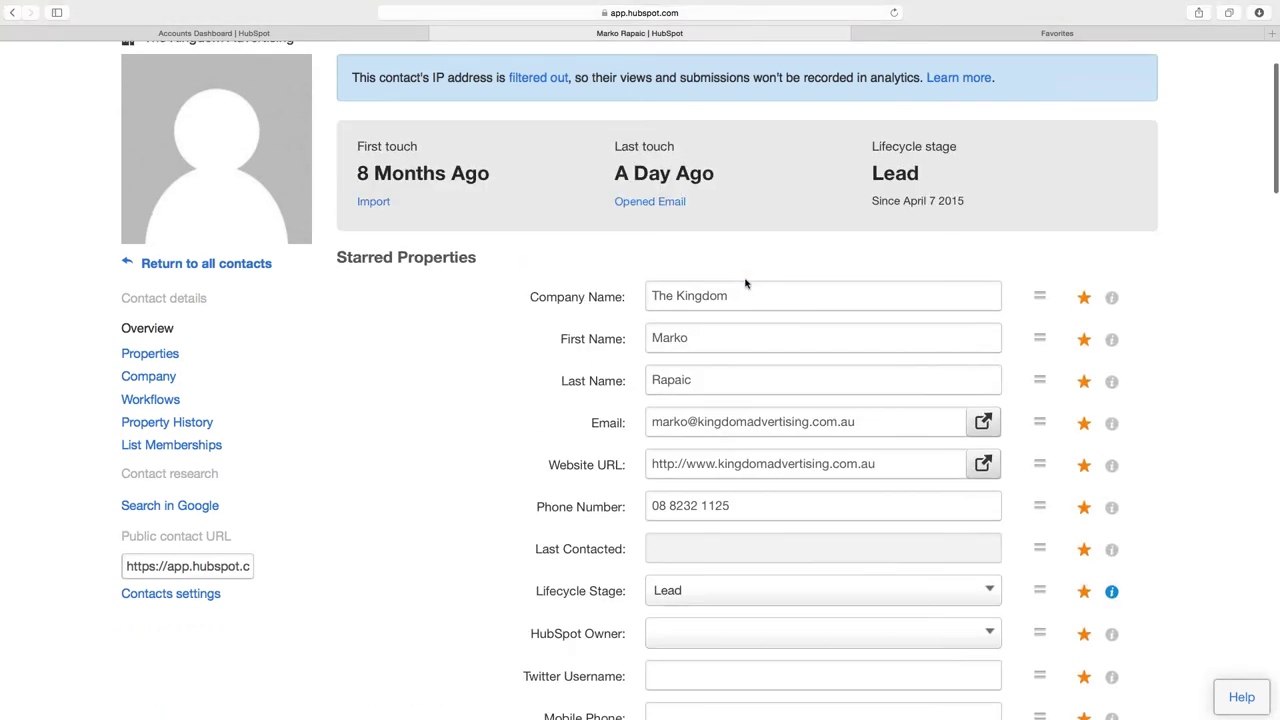
pyautogui.scroll(-1, 745, 283)
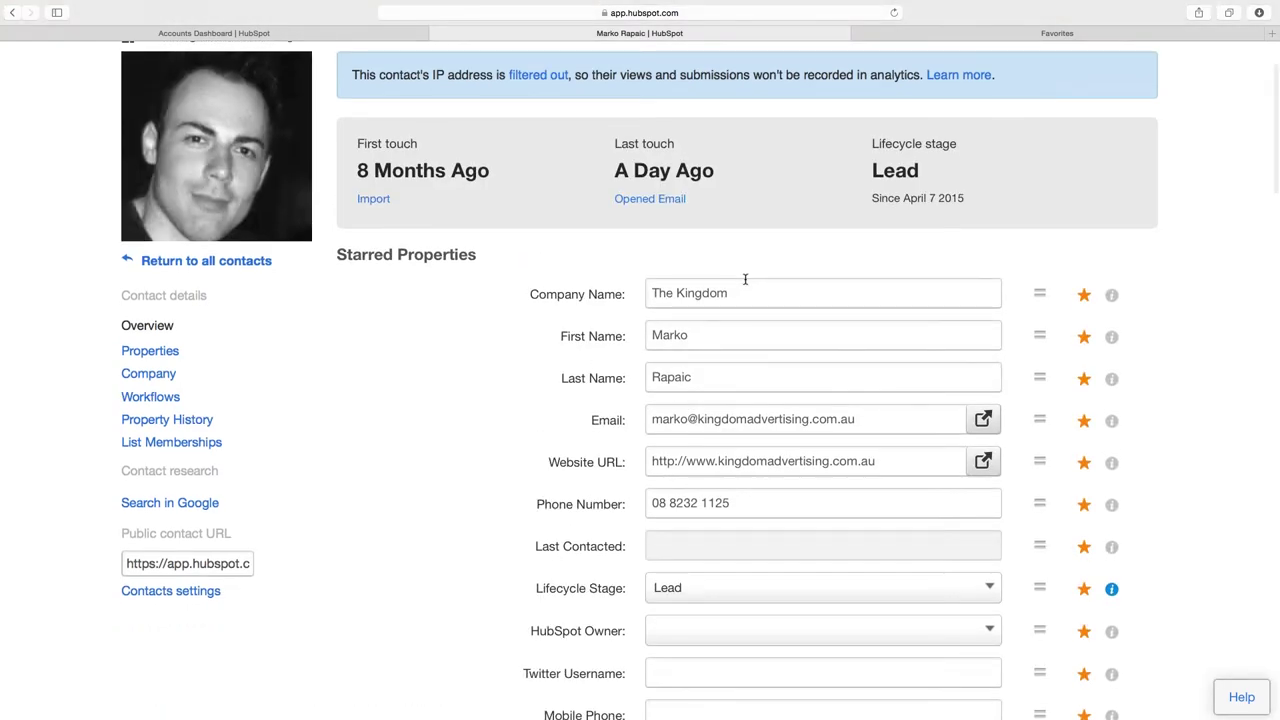
pyautogui.scroll(-15, 745, 280)
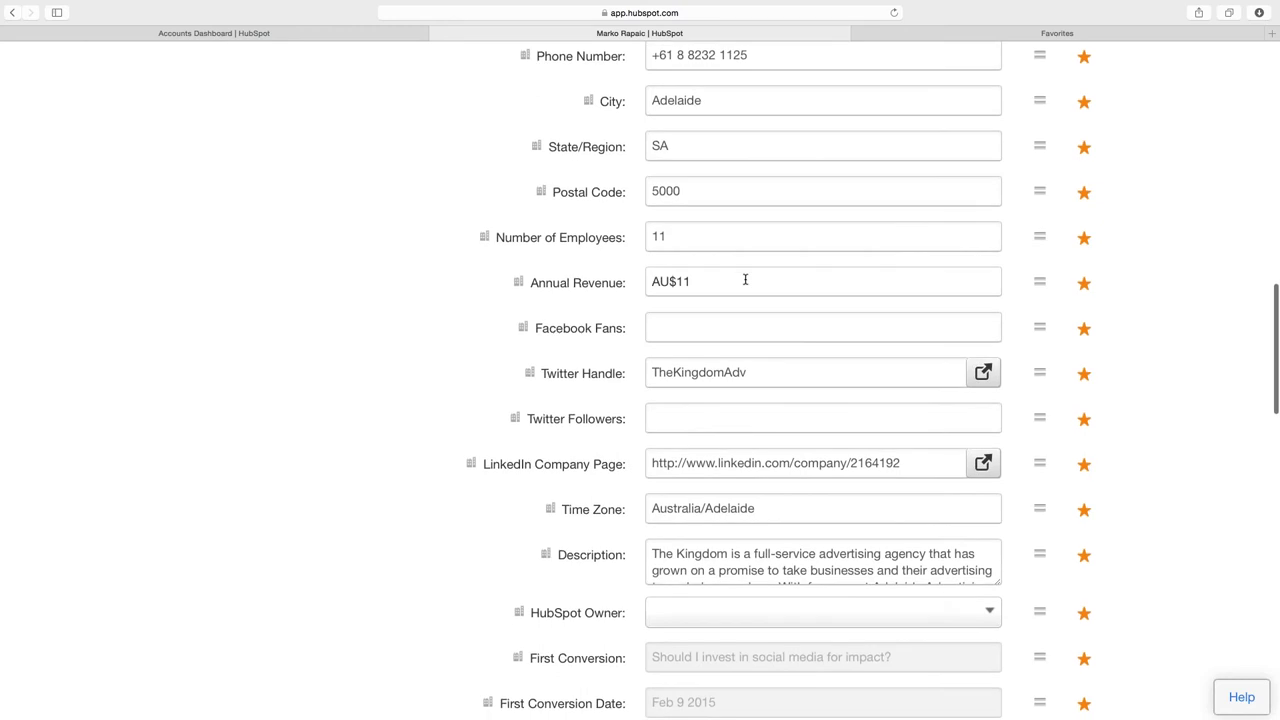
pyautogui.scroll(-12, 745, 281)
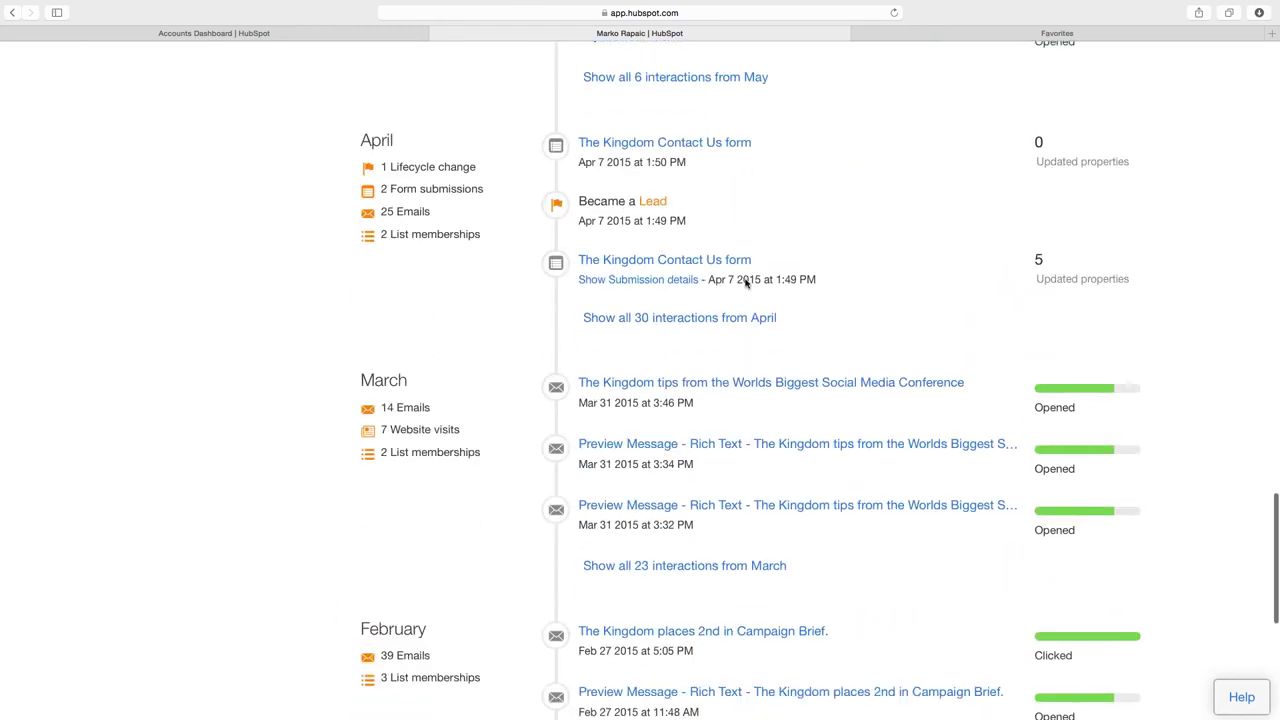
pyautogui.scroll(6, 745, 283)
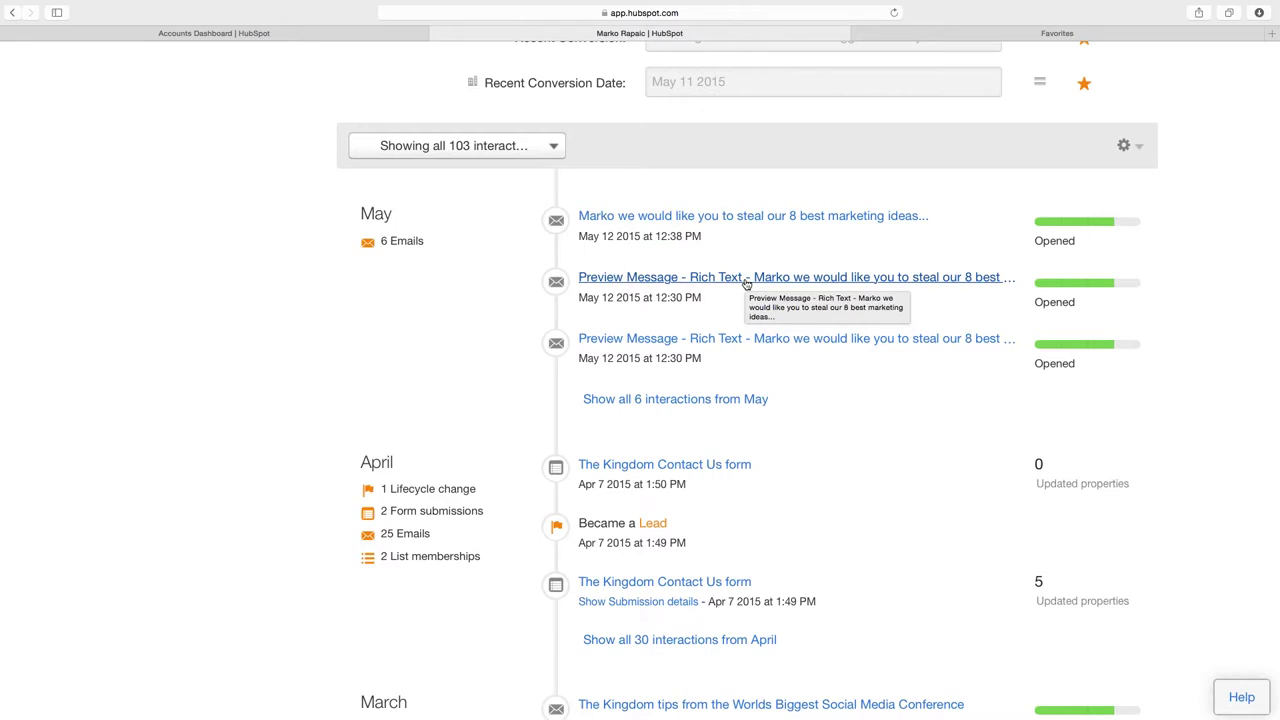
pyautogui.scroll(-1, 745, 284)
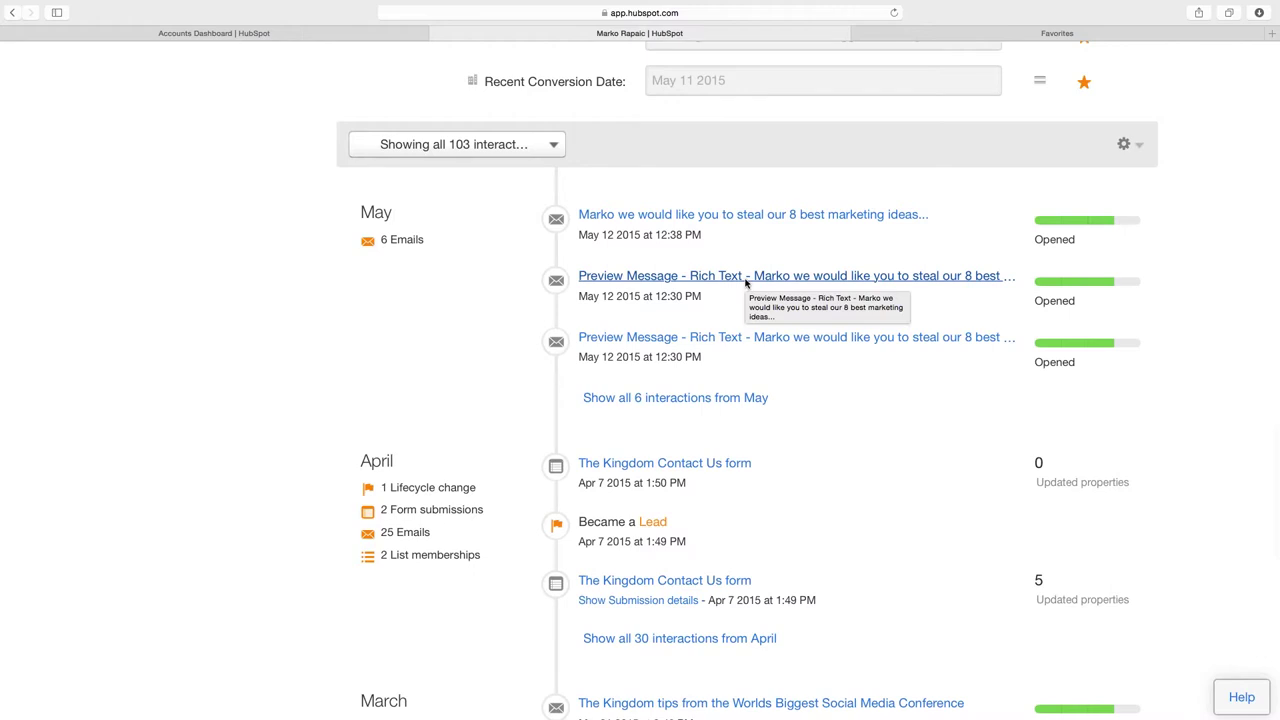
pyautogui.scroll(-2, 745, 284)
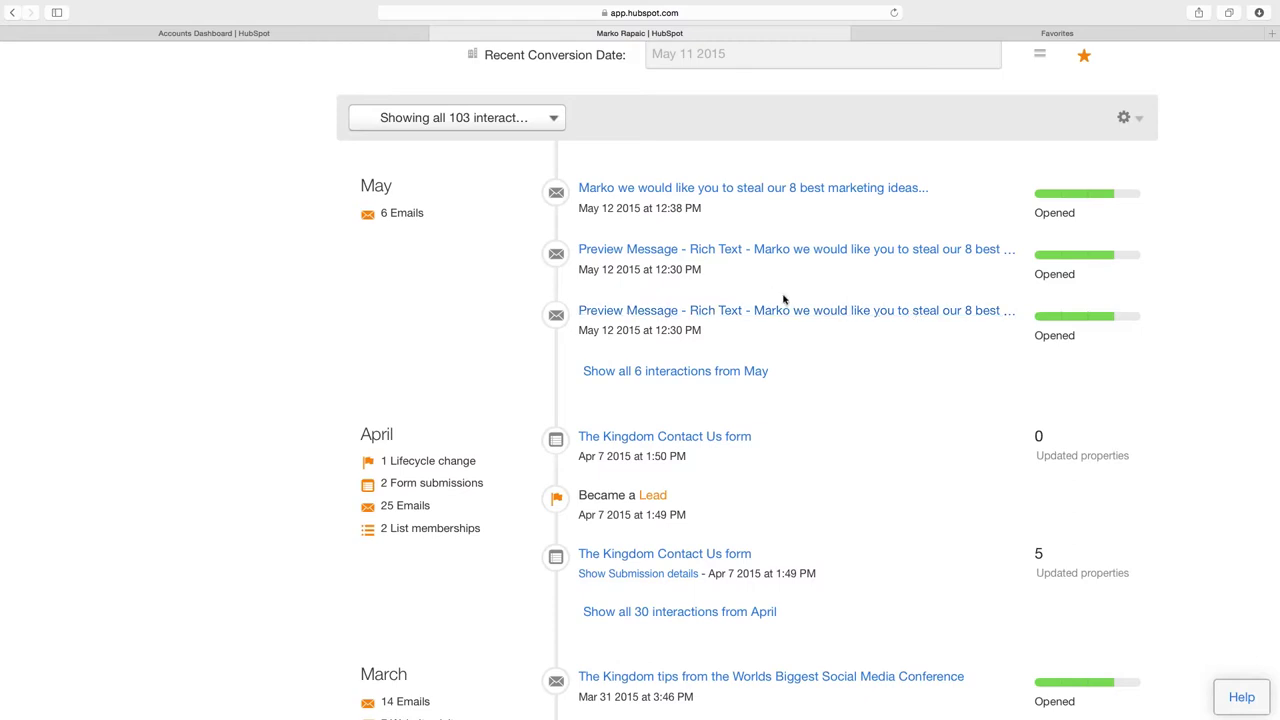
# Expand all May and April interactions in the contact's timeline and review the emails, list additions and form submissions
pyautogui.click(711, 372)
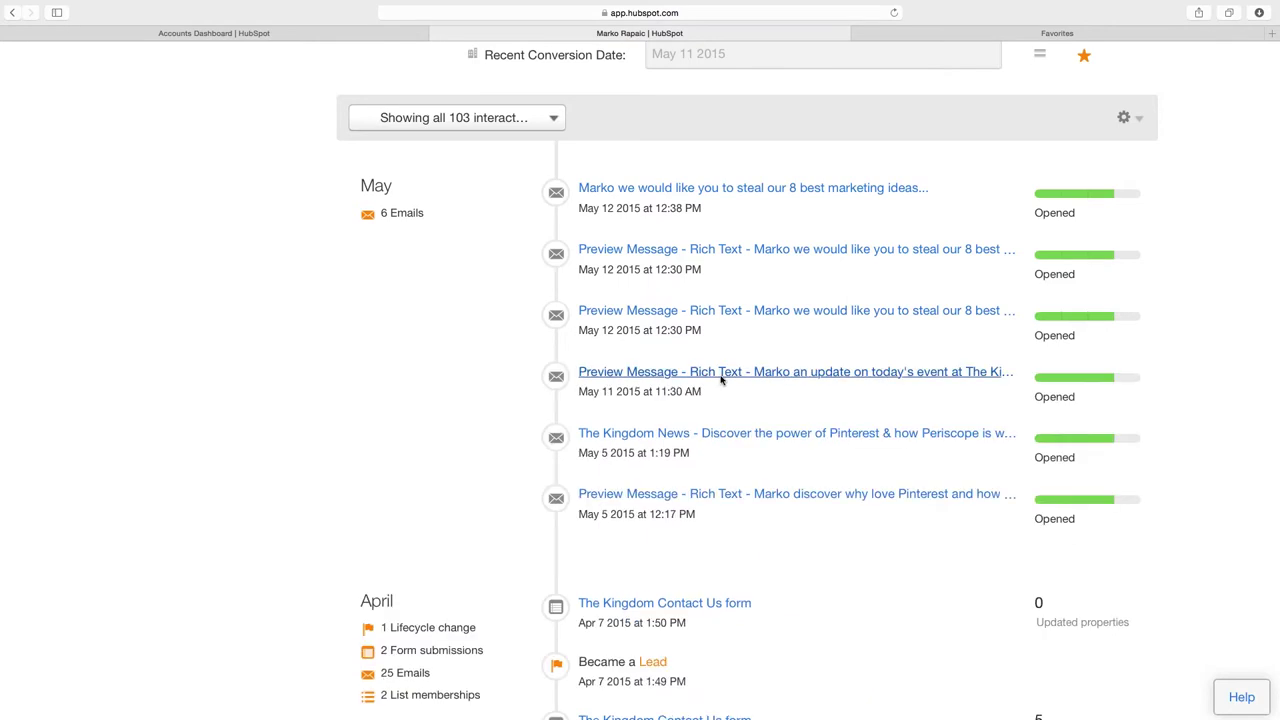
pyautogui.scroll(-8, 760, 450)
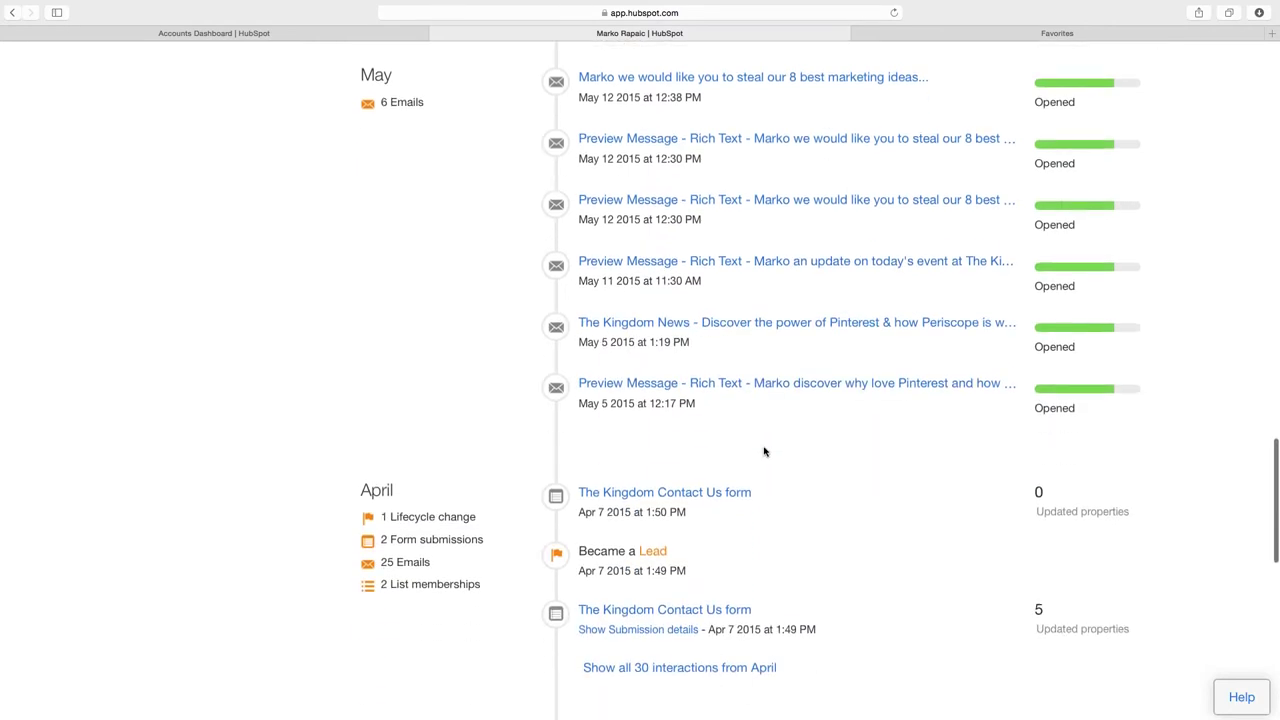
pyautogui.scroll(-3, 765, 445)
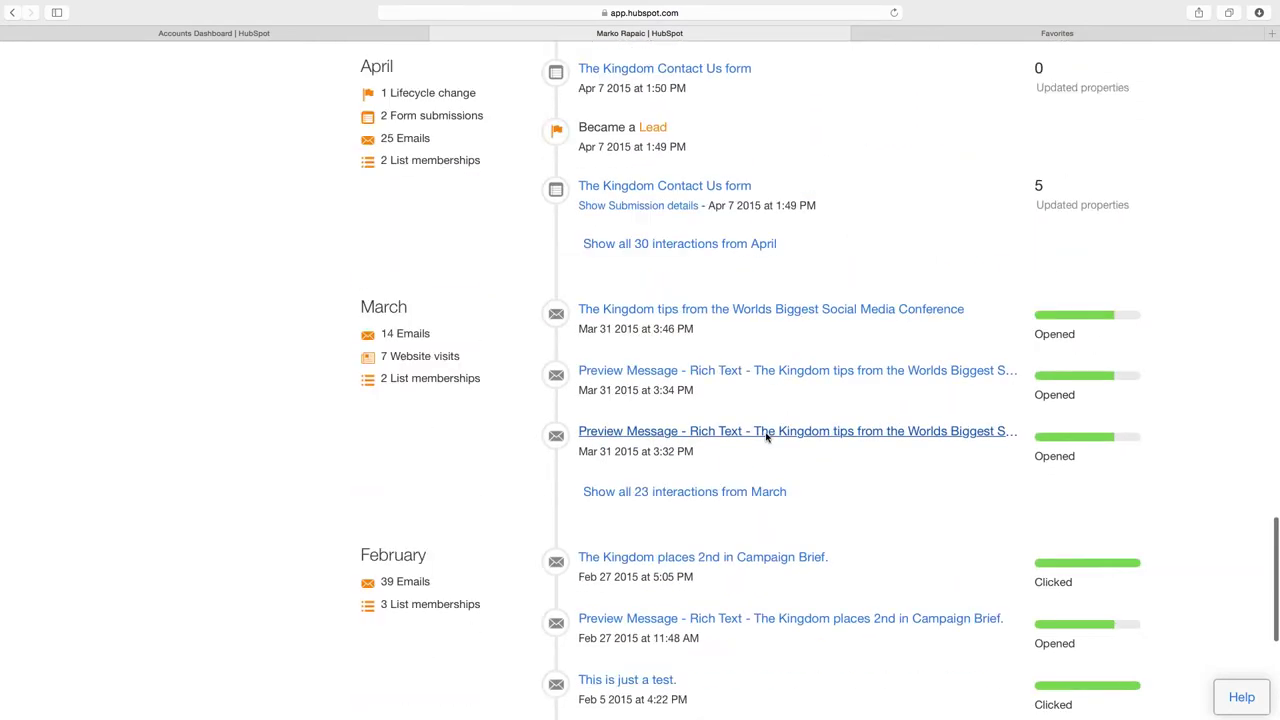
pyautogui.click(600, 236)
pyautogui.scroll(2, 631, 274)
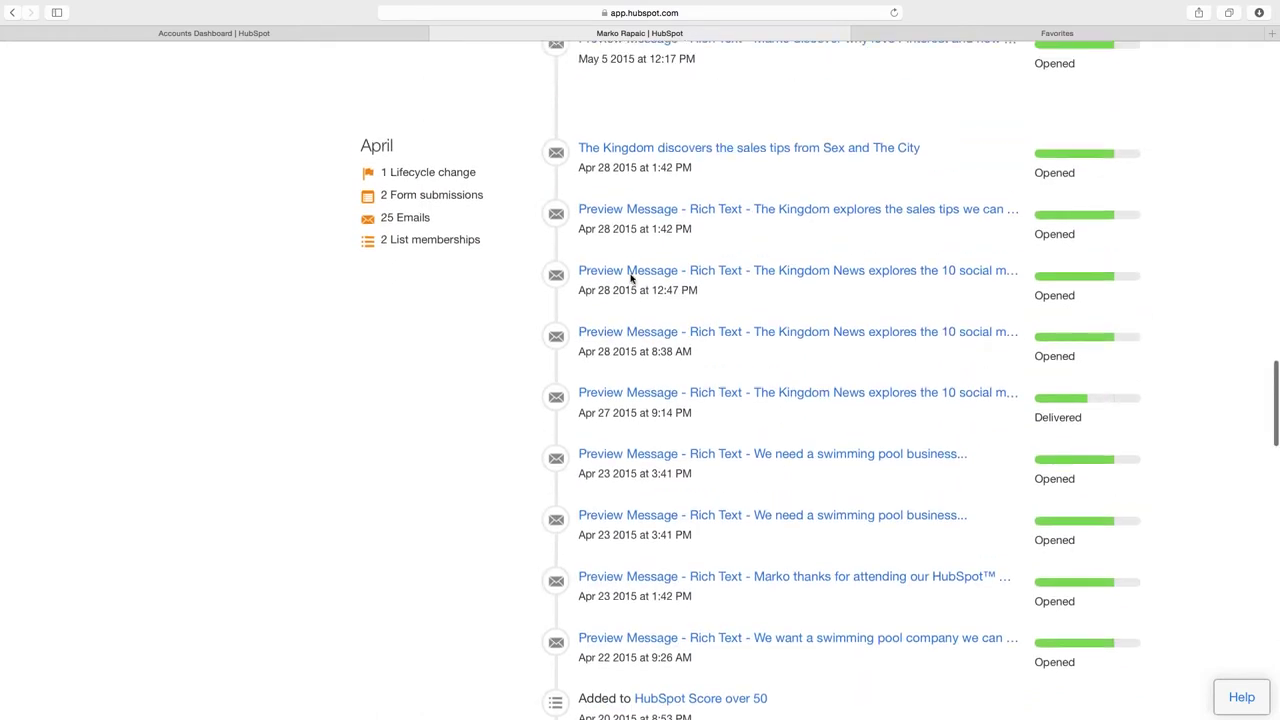
pyautogui.scroll(-4, 634, 280)
pyautogui.scroll(-12, 633, 282)
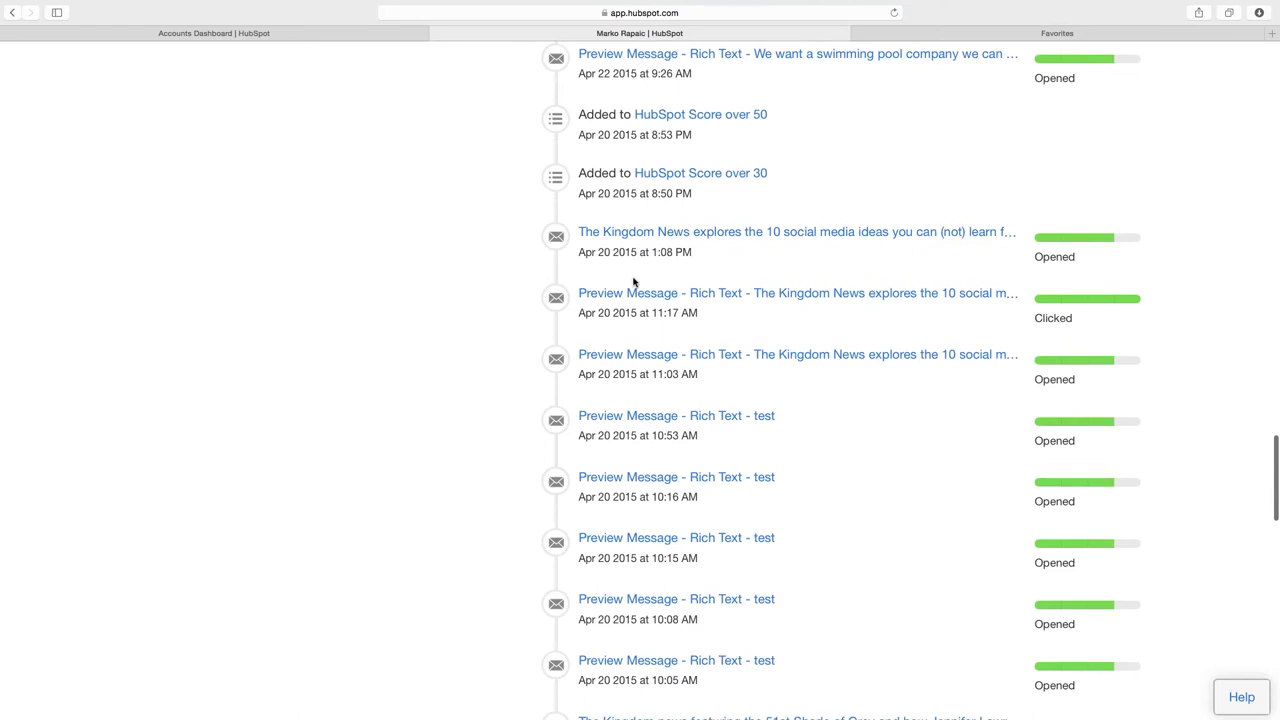
pyautogui.scroll(-14, 633, 282)
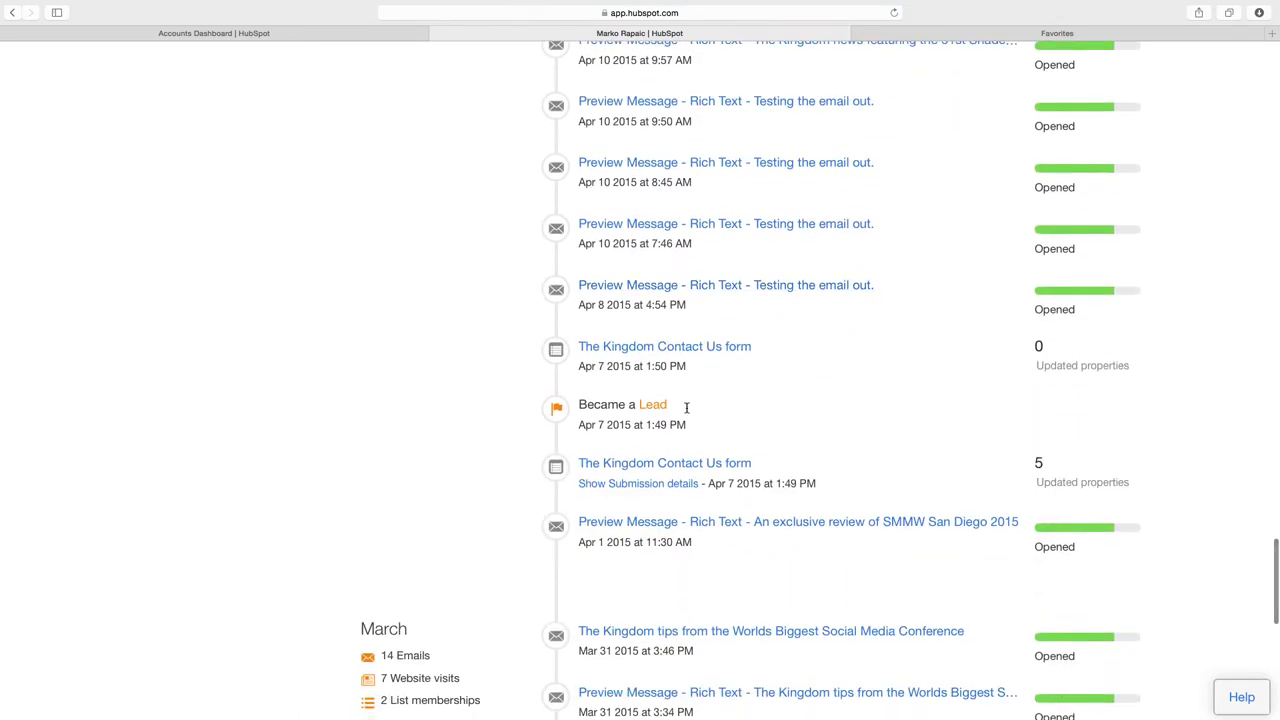
# Expand all February interactions in the contact's timeline and review the emails and list additions down to the start of that month
pyautogui.scroll(-1, 674, 424)
pyautogui.scroll(-1, 674, 432)
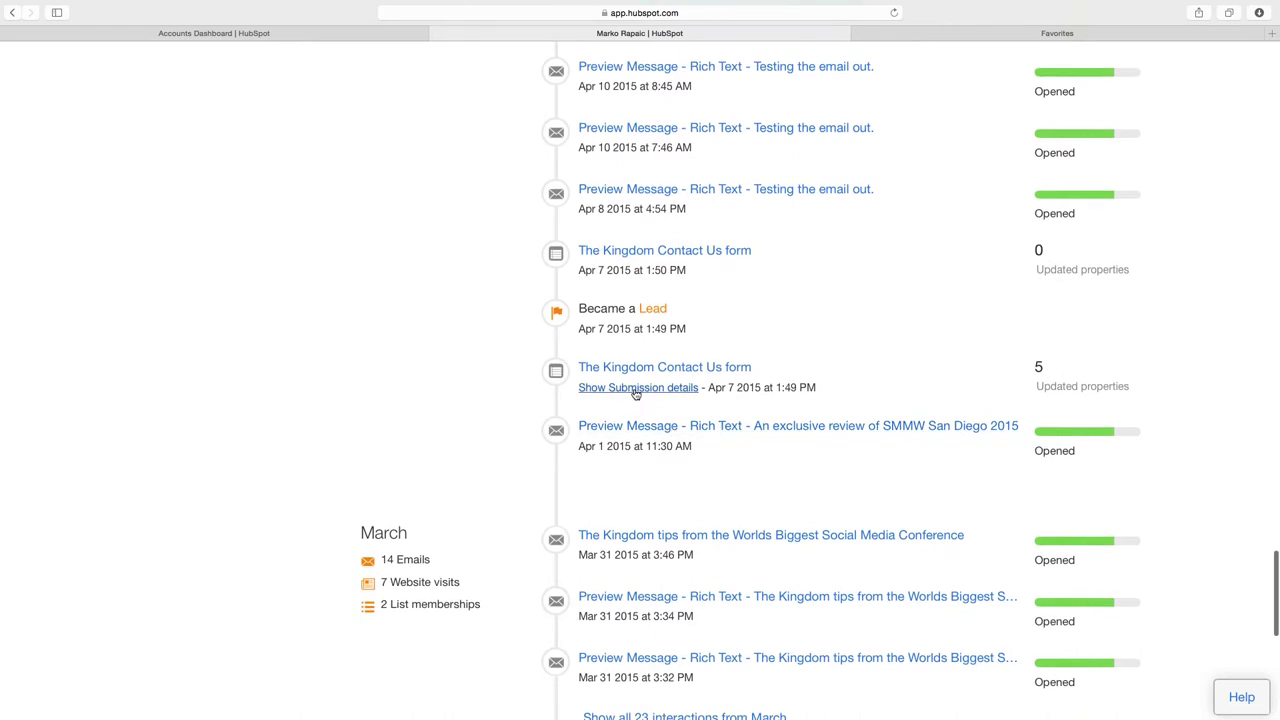
pyautogui.scroll(-6, 635, 393)
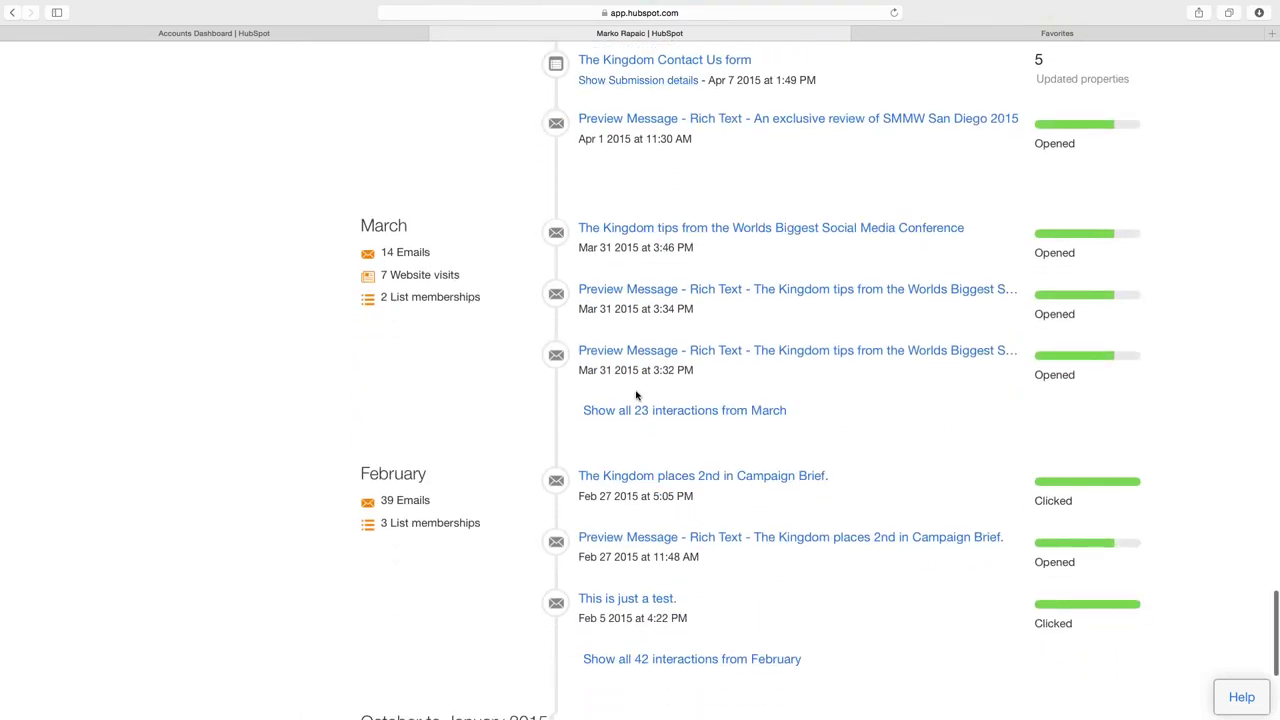
pyautogui.click(748, 659)
pyautogui.scroll(-7, 673, 581)
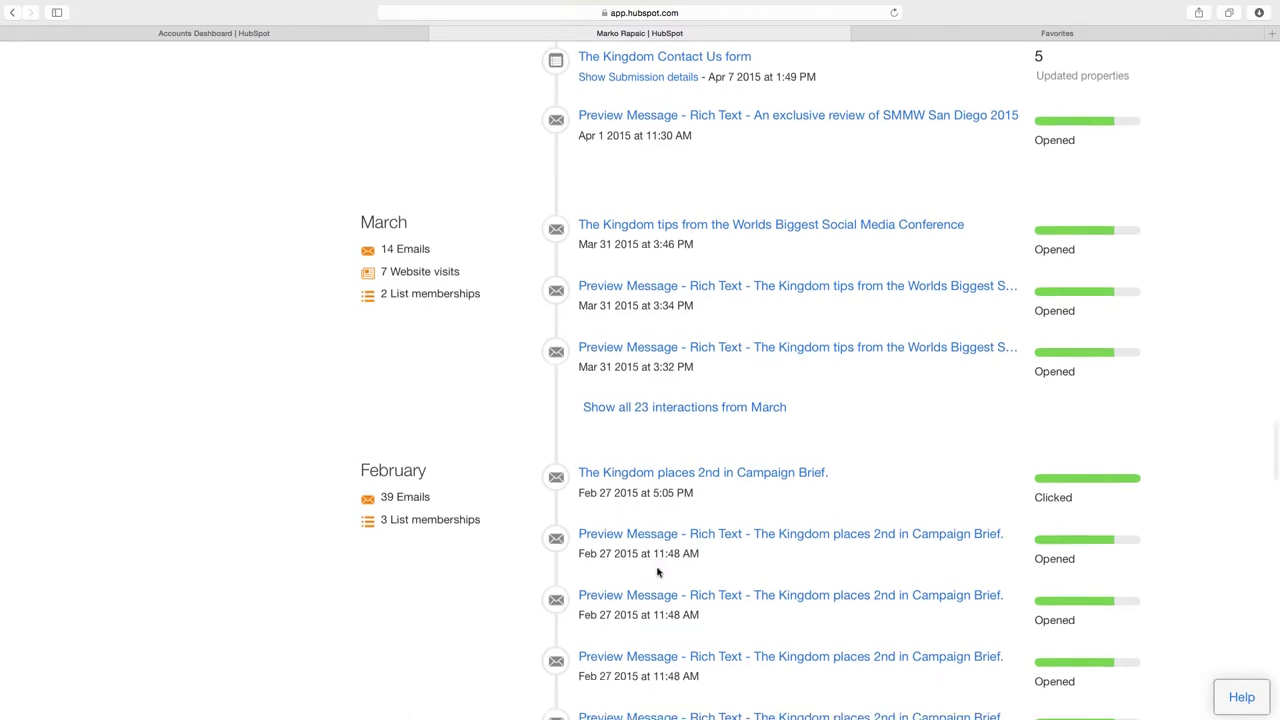
pyautogui.scroll(-3, 658, 571)
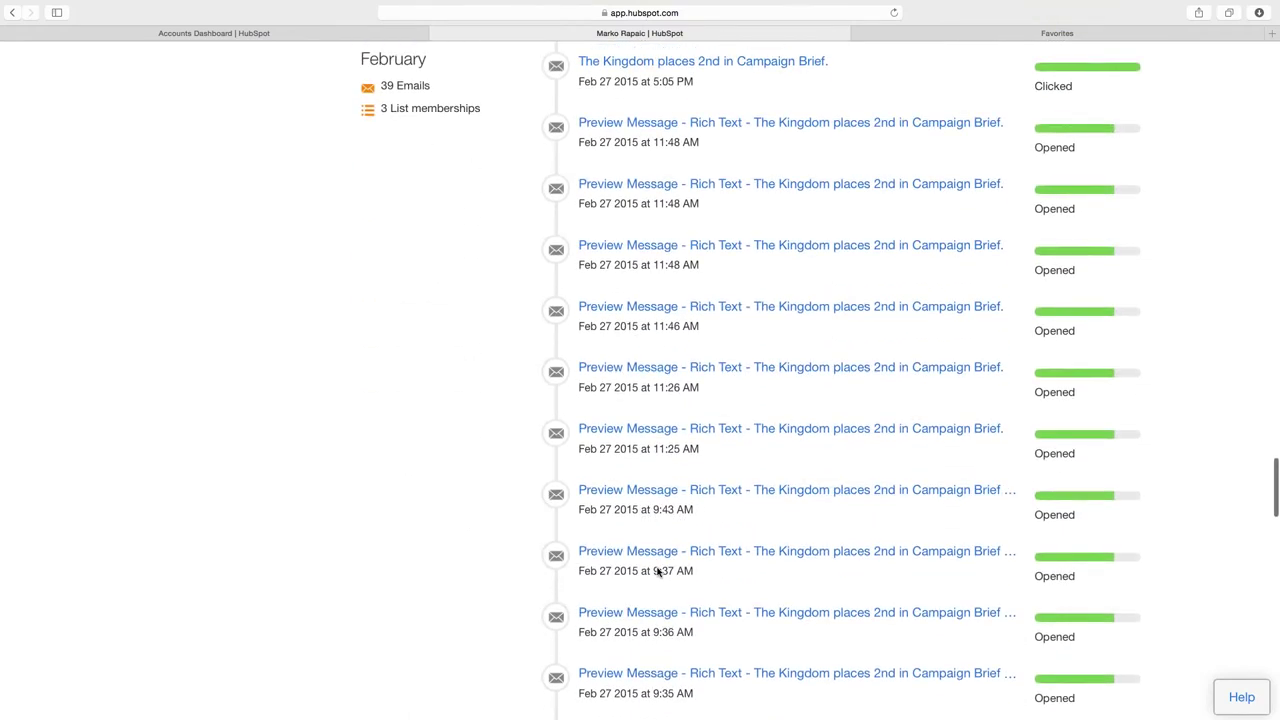
pyautogui.scroll(-3, 658, 572)
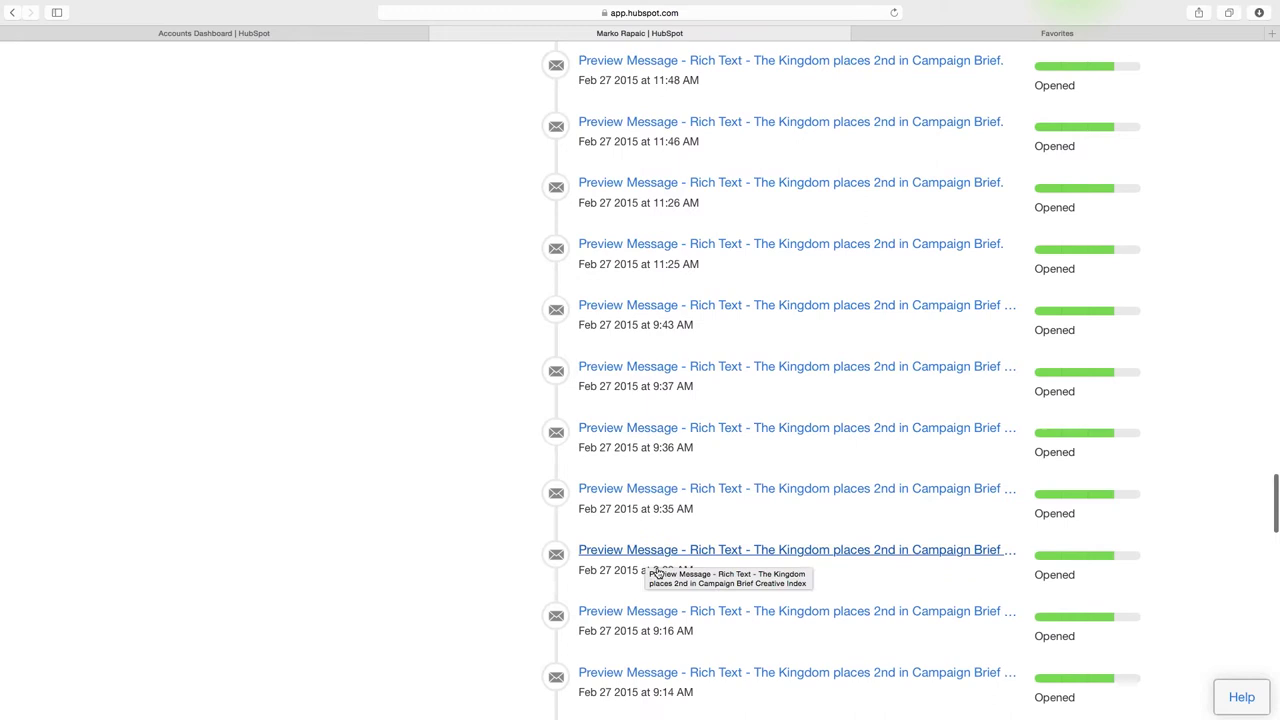
pyautogui.scroll(-2, 656, 573)
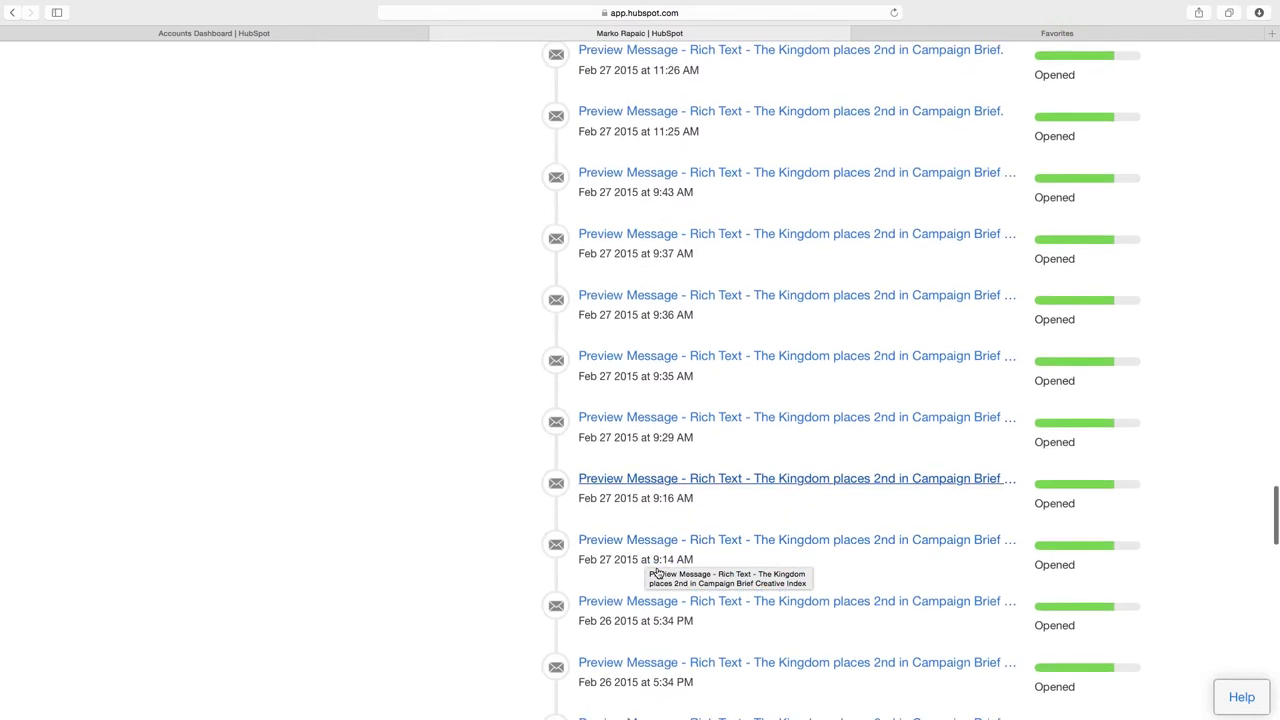
pyautogui.scroll(-15, 657, 572)
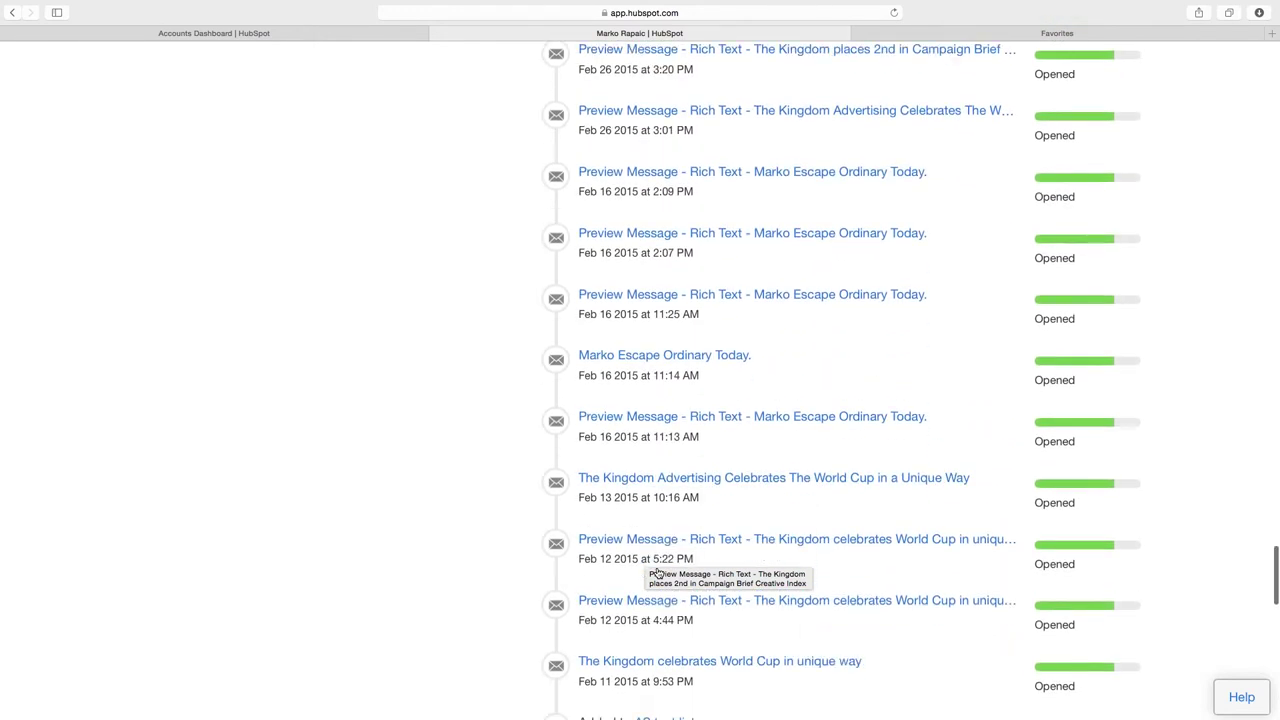
pyautogui.scroll(-12, 657, 572)
pyautogui.scroll(4, 657, 572)
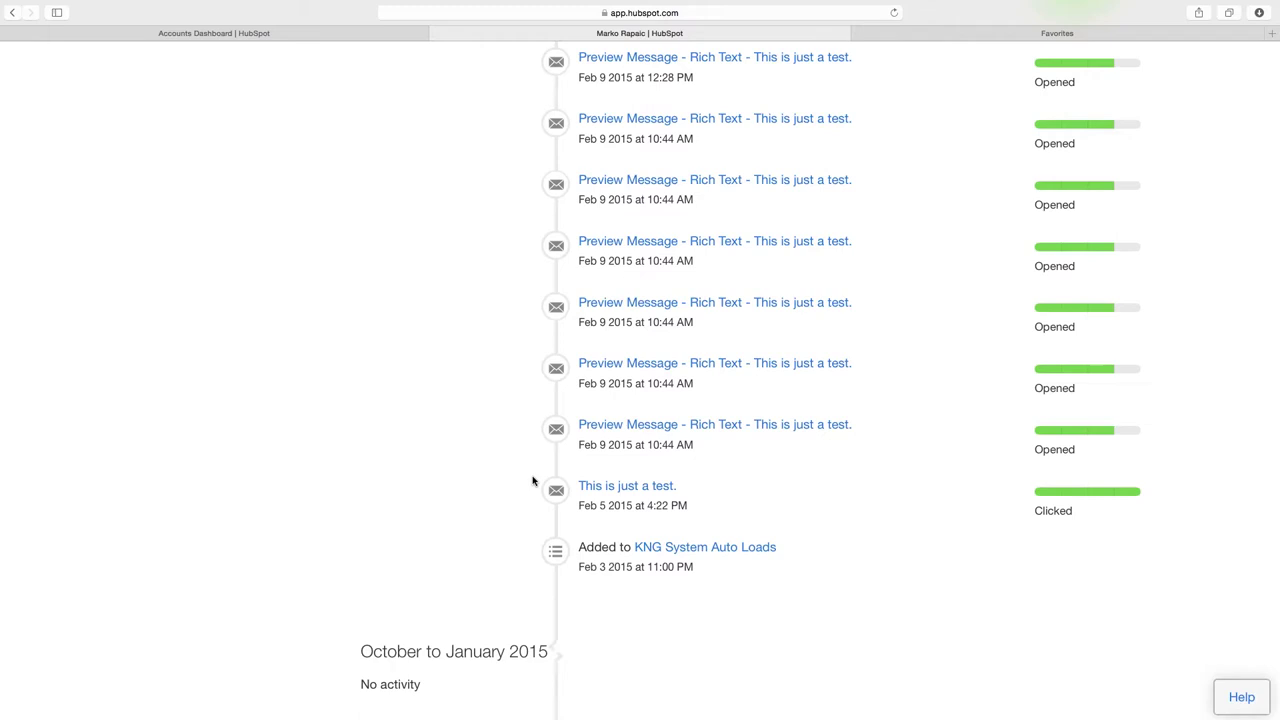
# Return to the contact's overview and review the first touch, last touch, lifecycle stage and starred properties
pyautogui.scroll(15, 463, 467)
pyautogui.scroll(10, 462, 467)
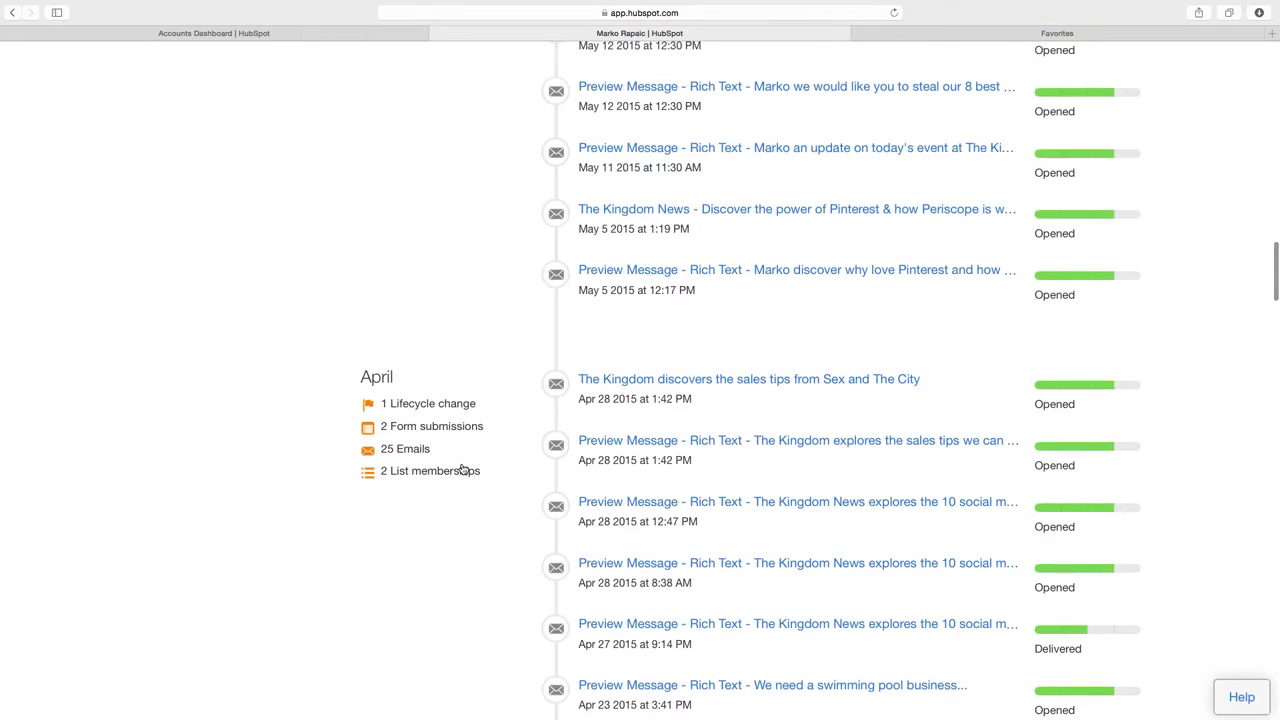
pyautogui.scroll(20, 462, 467)
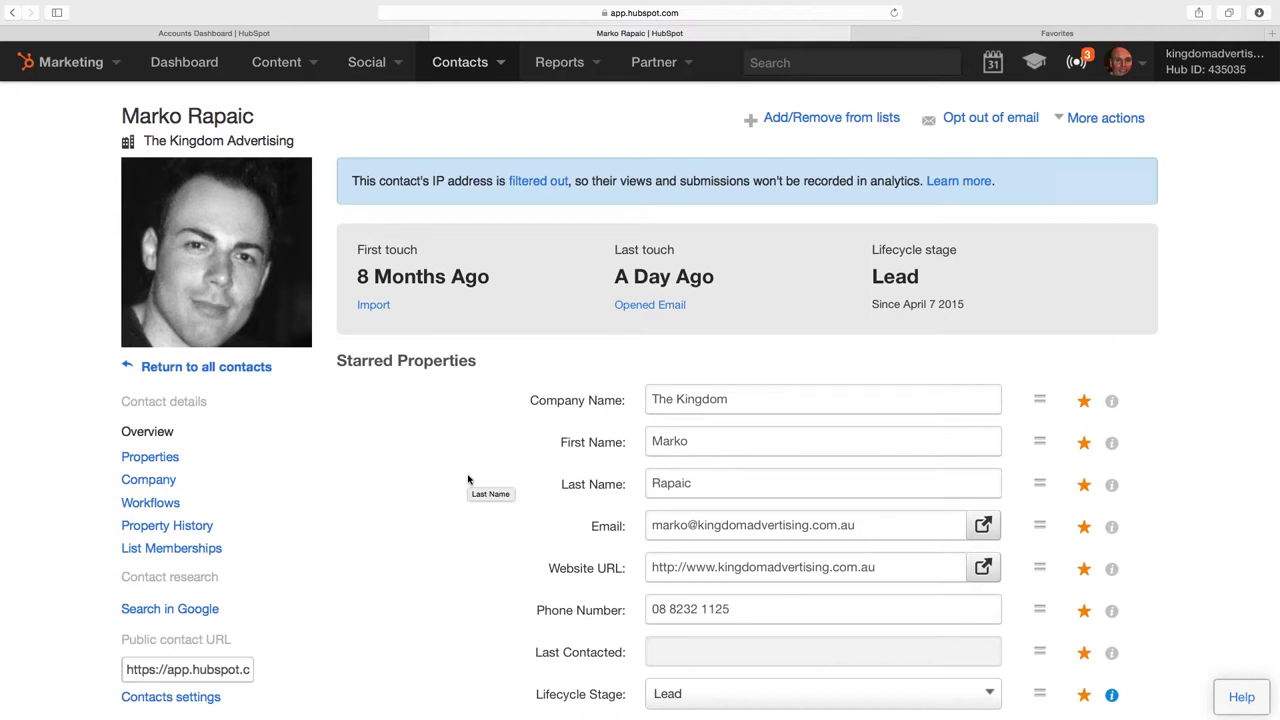
pyautogui.scroll(-1, 468, 480)
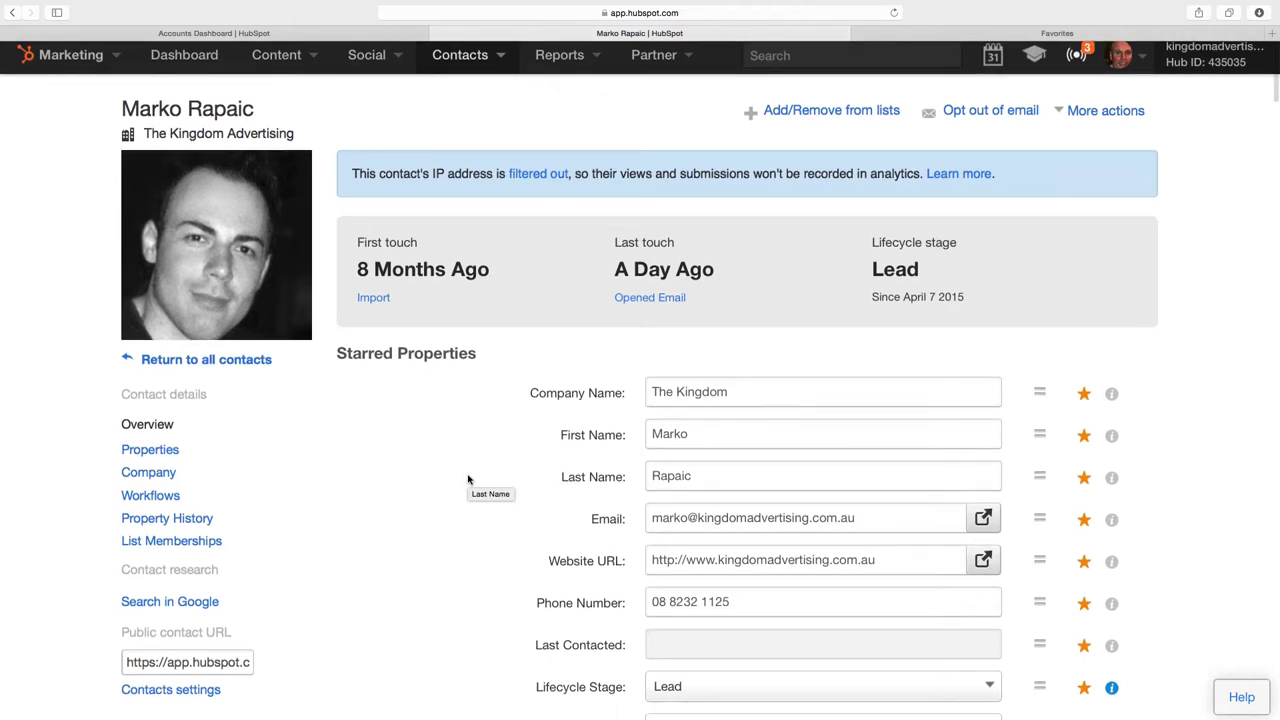
pyautogui.scroll(-1, 468, 480)
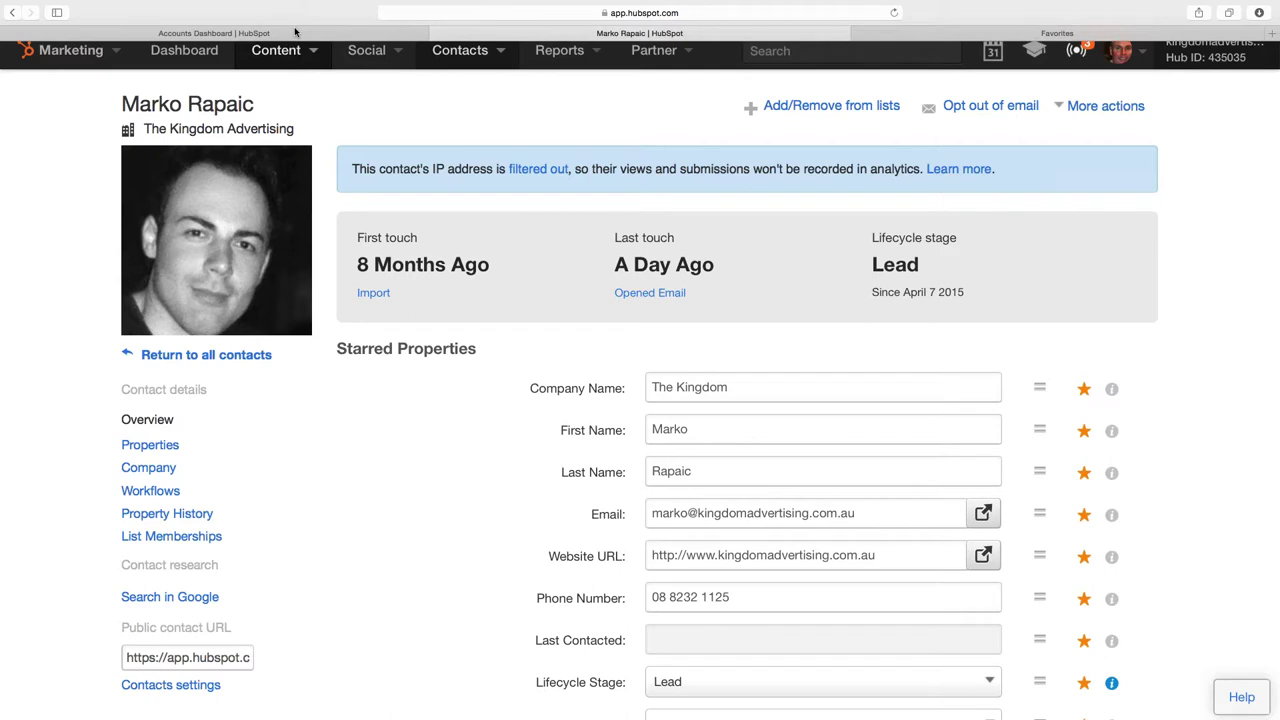
# Go to the contact lists and open the HubSpot Score 75-100 list to view its members
pyautogui.click(470, 55)
pyautogui.click(445, 150)
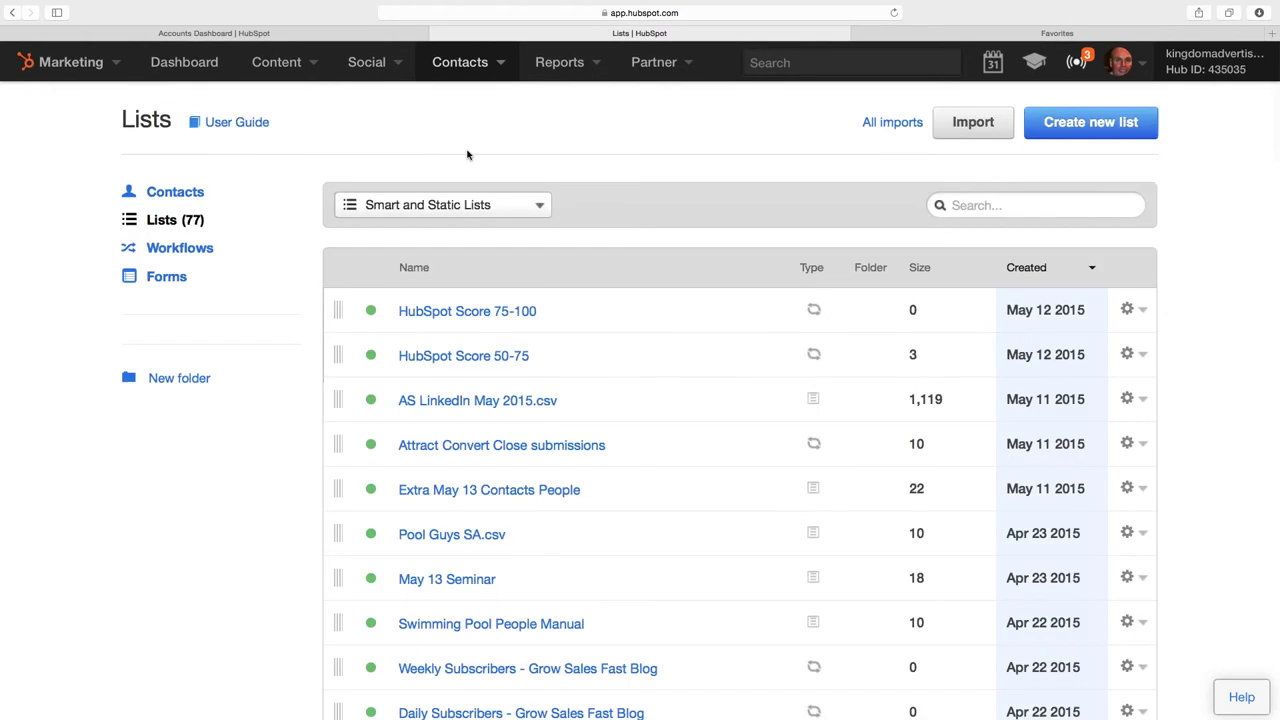
pyautogui.scroll(-2, 477, 357)
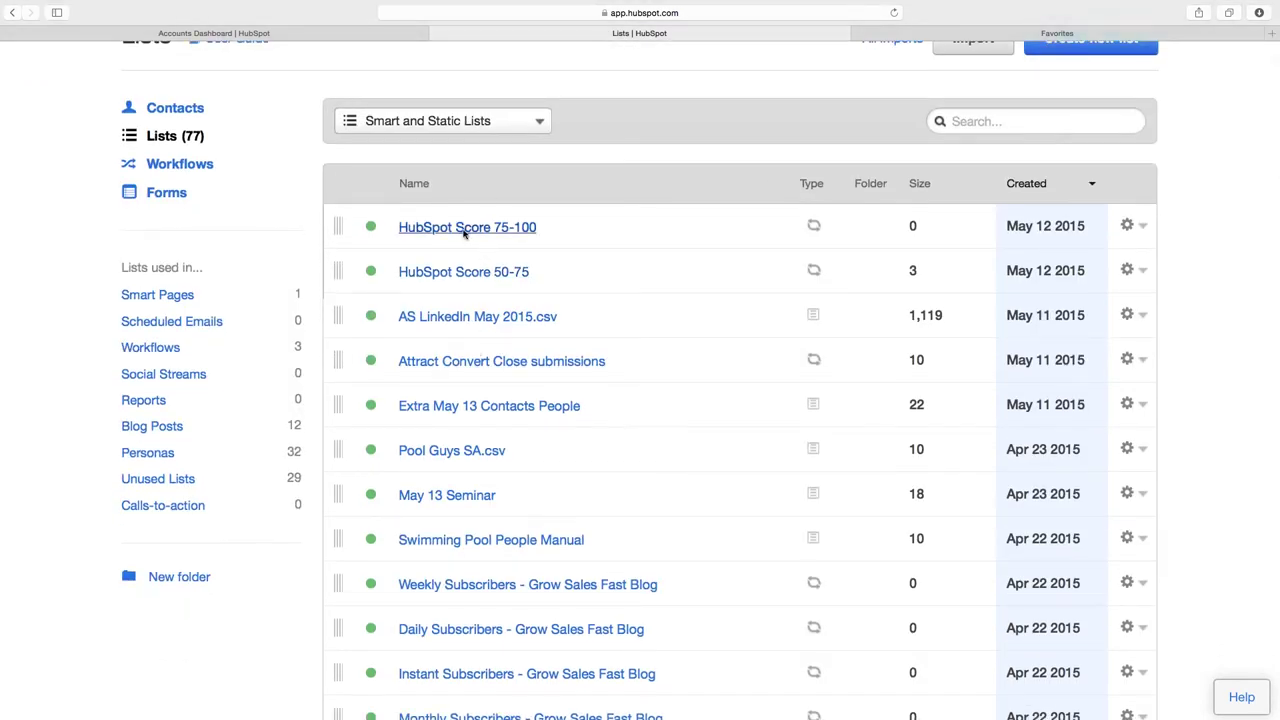
pyautogui.click(465, 228)
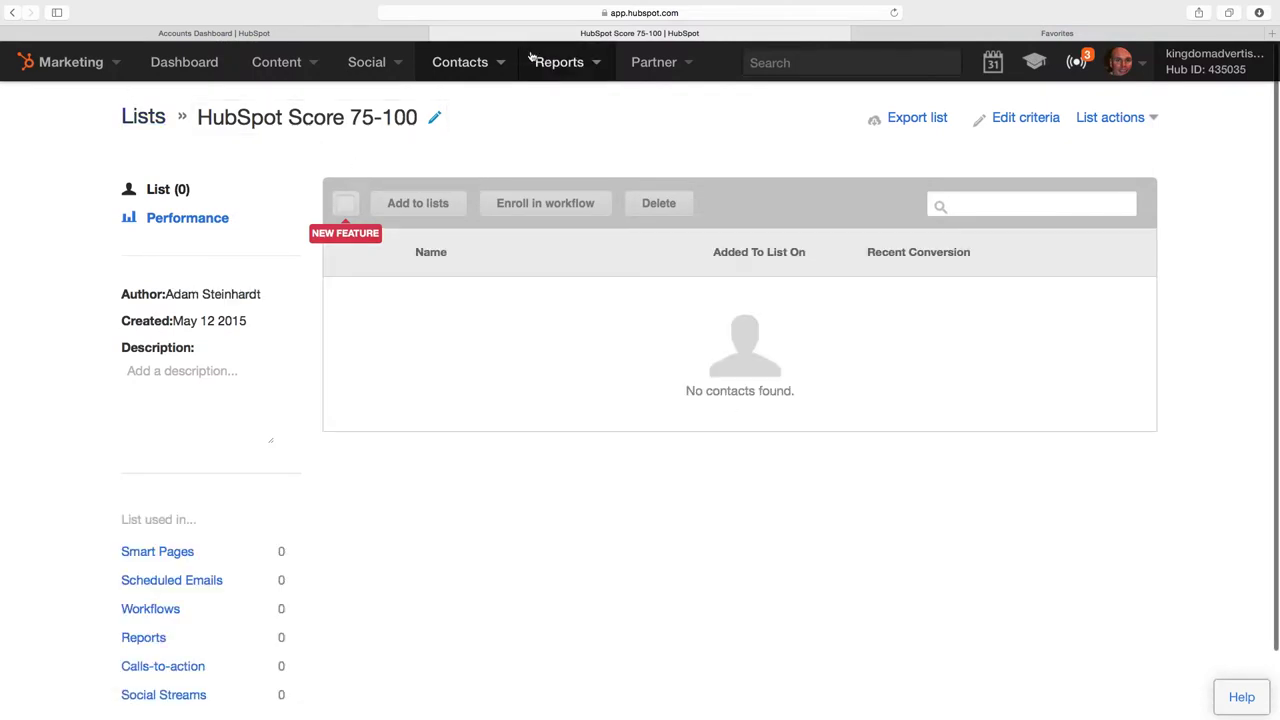
# Return to the overview of all contact lists and compare the types and sizes of the score, seminar and subscriber lists
pyautogui.click(488, 67)
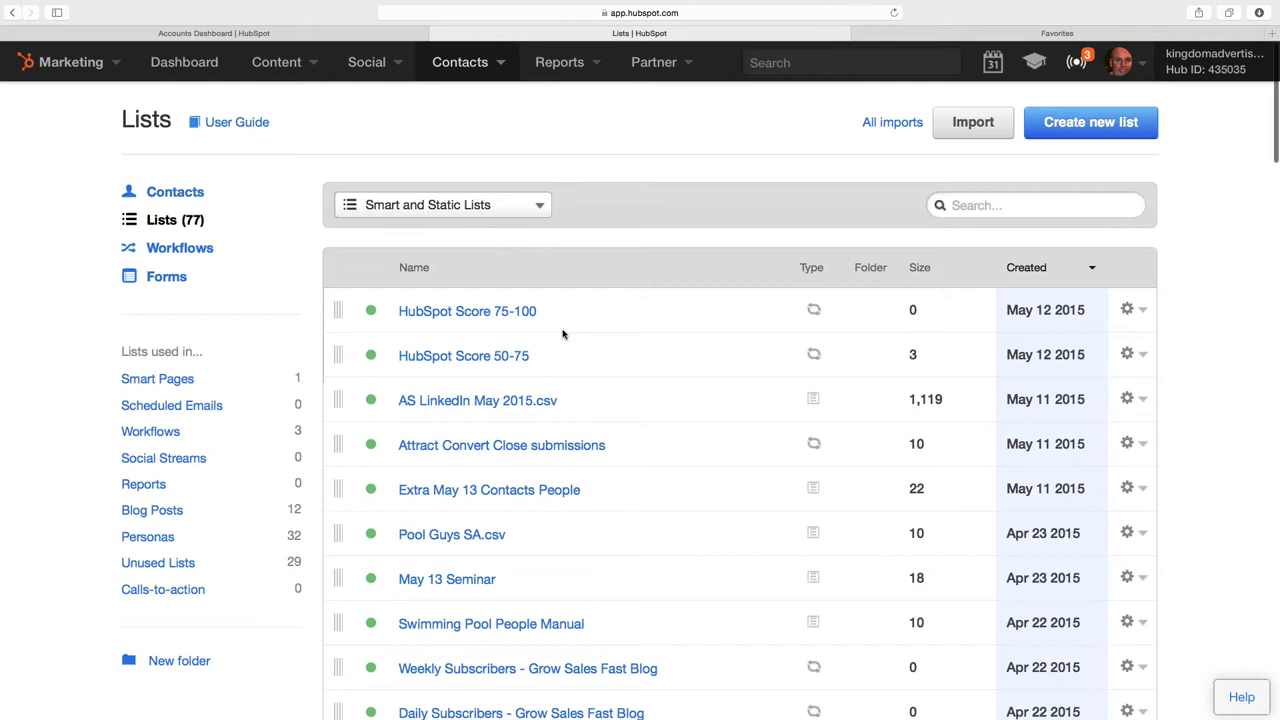
pyautogui.scroll(-1, 563, 334)
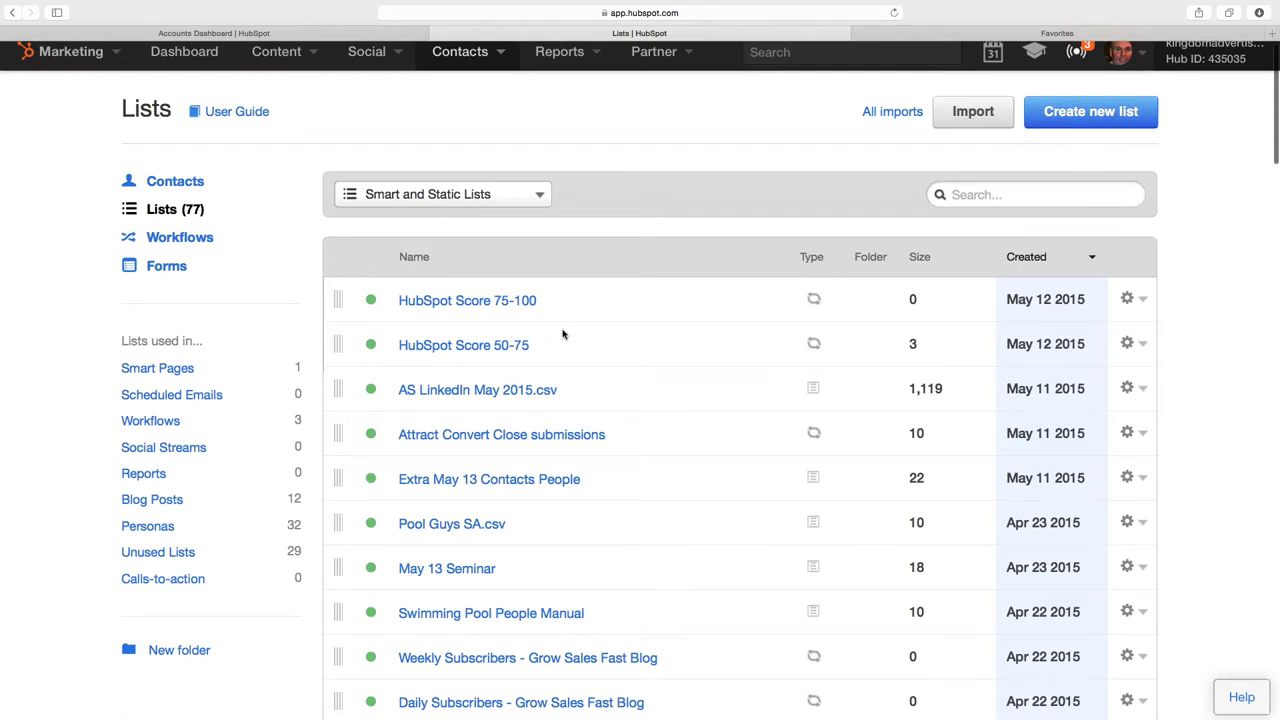
pyautogui.scroll(-3, 563, 334)
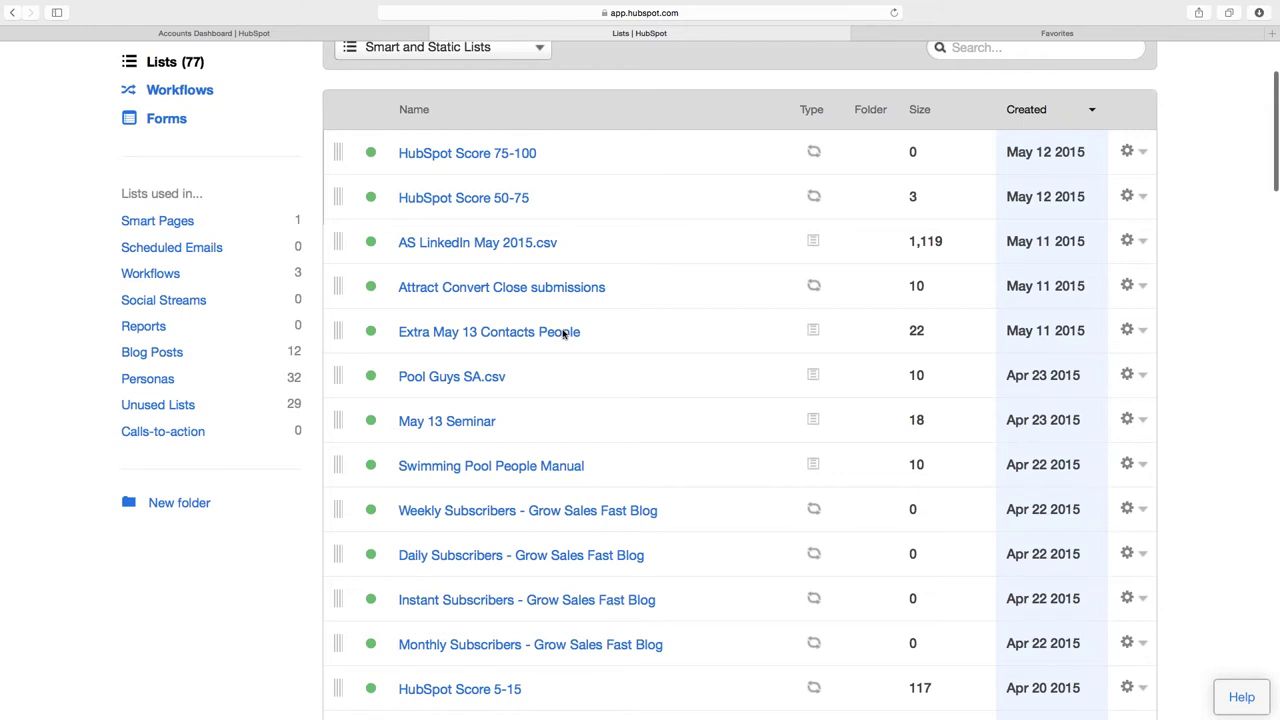
pyautogui.scroll(-5, 563, 334)
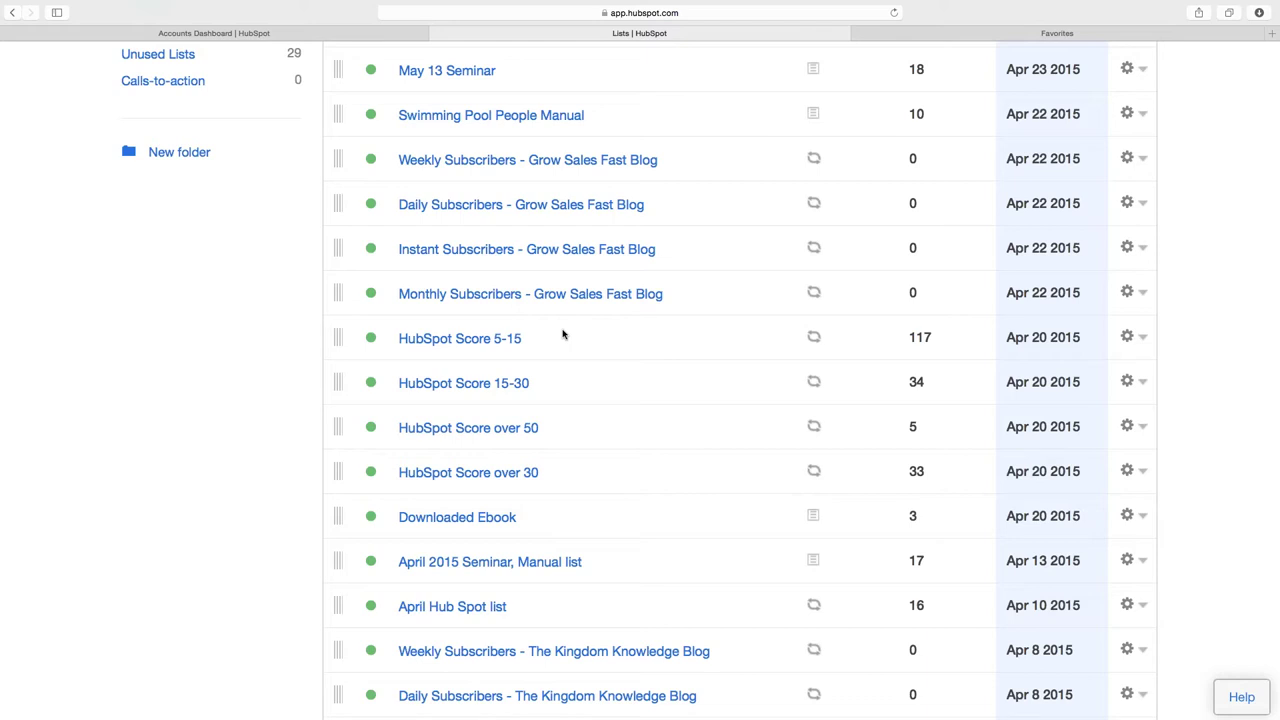
pyautogui.scroll(2, 563, 335)
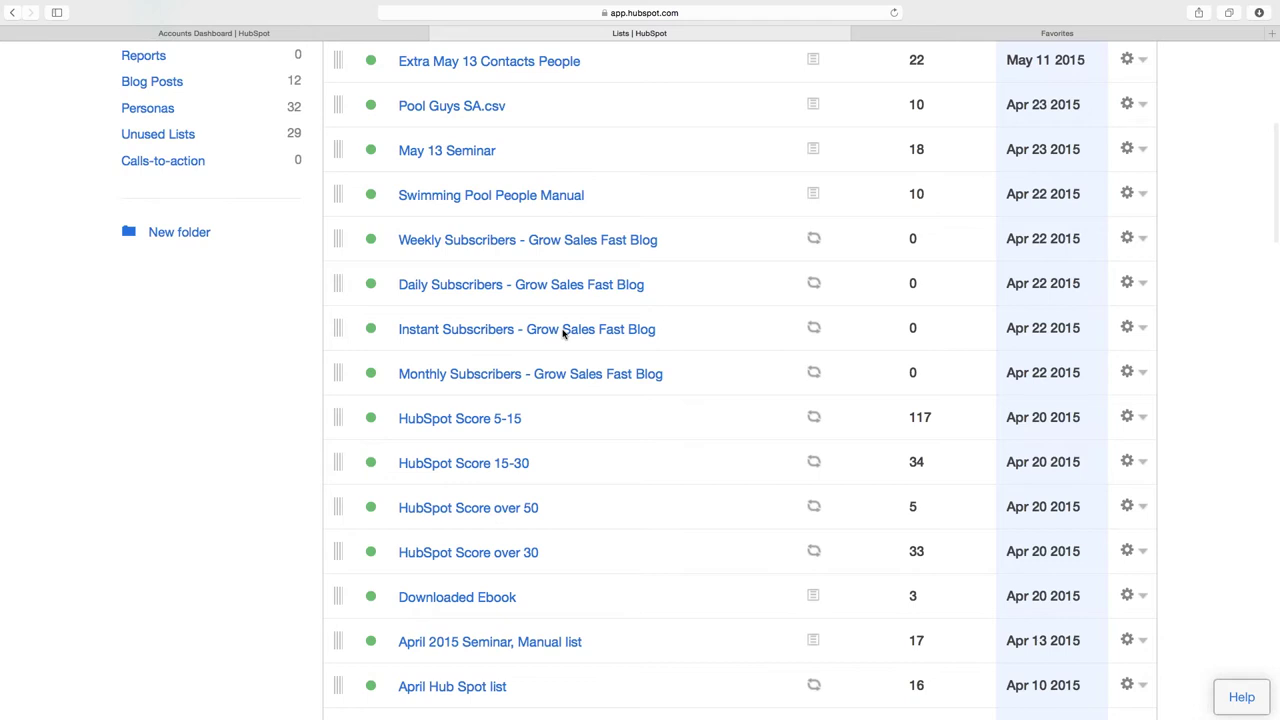
pyautogui.scroll(8, 563, 333)
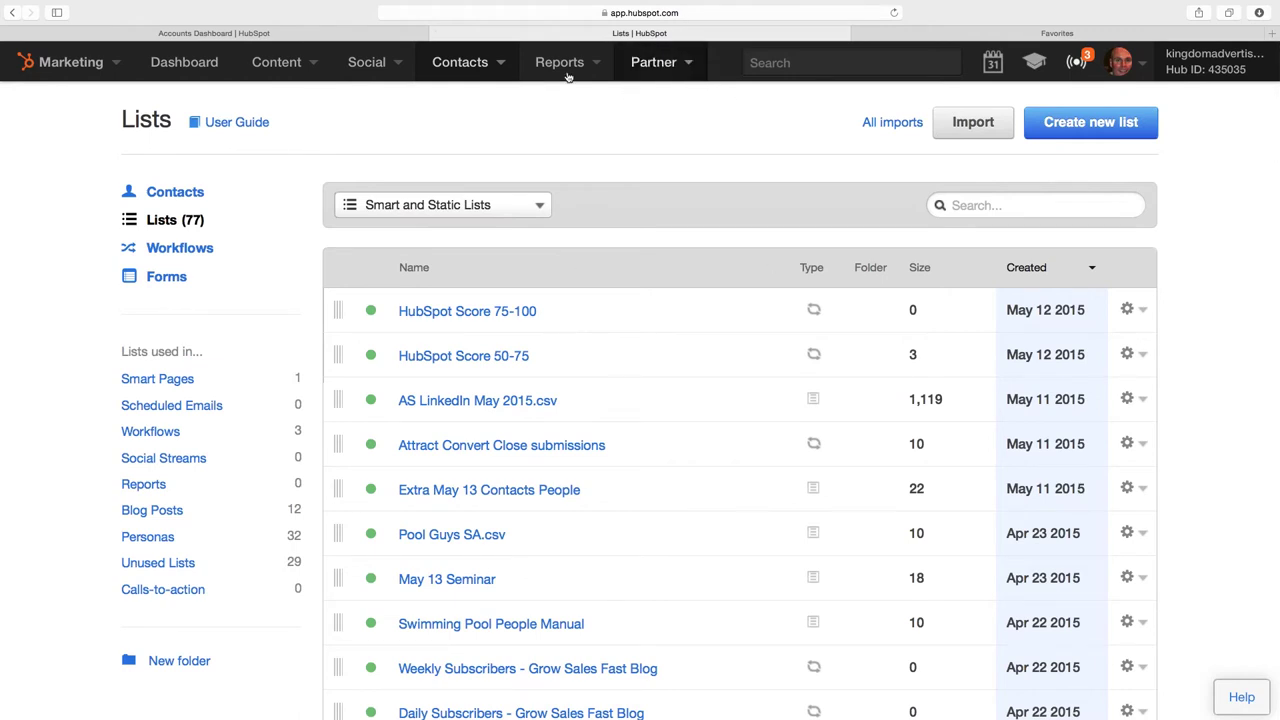
# Open the Competitors report and compare the tracked websites by marketing grade, traffic rank, indexed pages, linking domains and mozRank
pyautogui.click(530, 75)
pyautogui.click(582, 222)
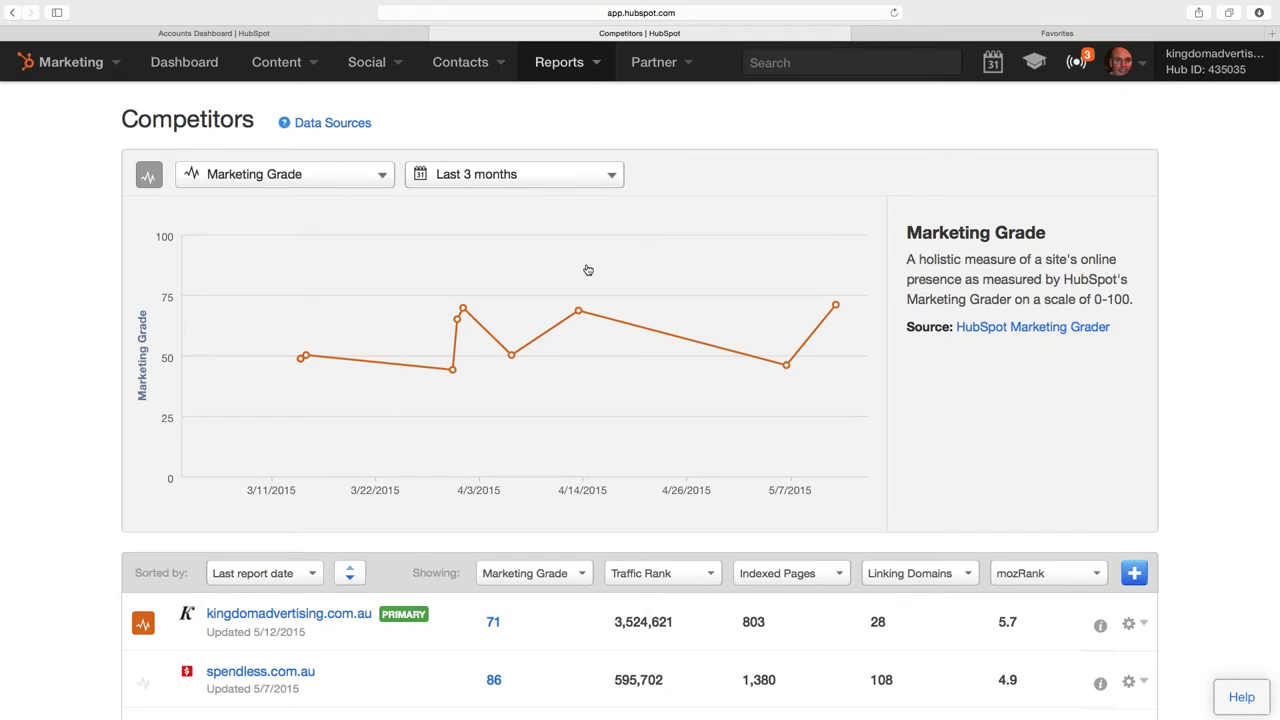
pyautogui.scroll(-5, 551, 340)
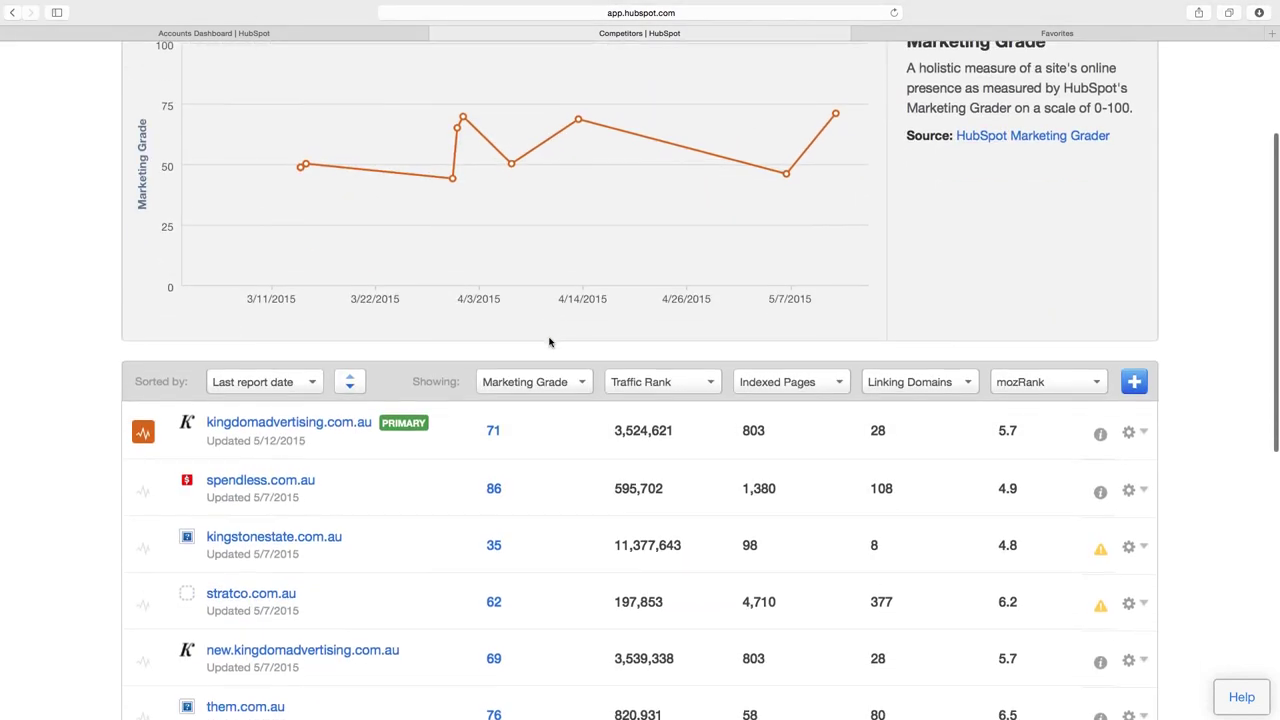
pyautogui.scroll(-5, 549, 342)
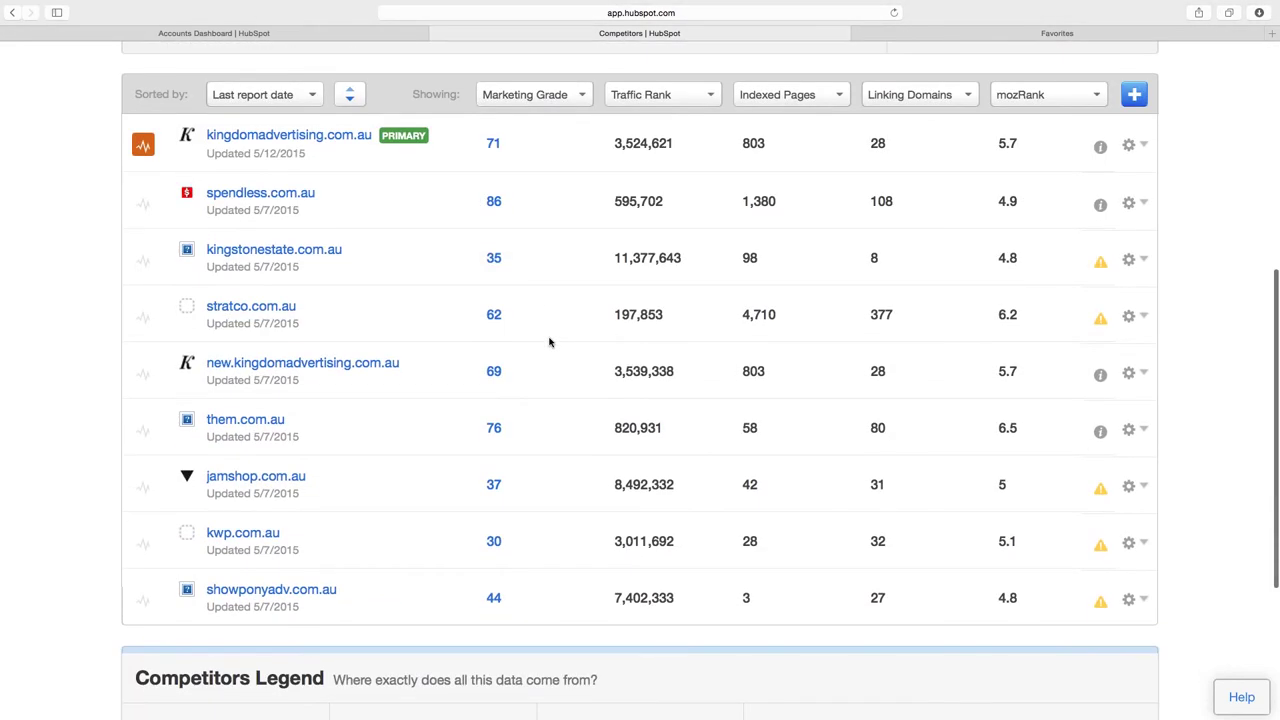
pyautogui.scroll(-4, 549, 342)
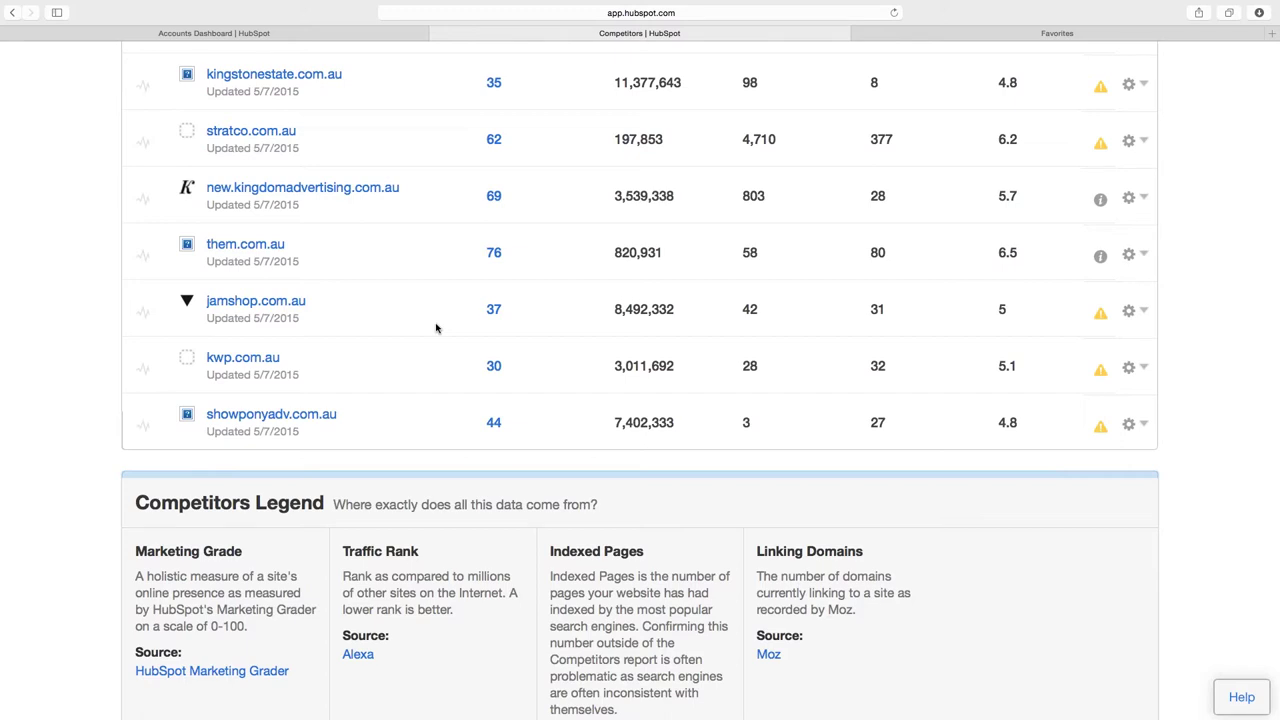
pyautogui.scroll(1, 436, 328)
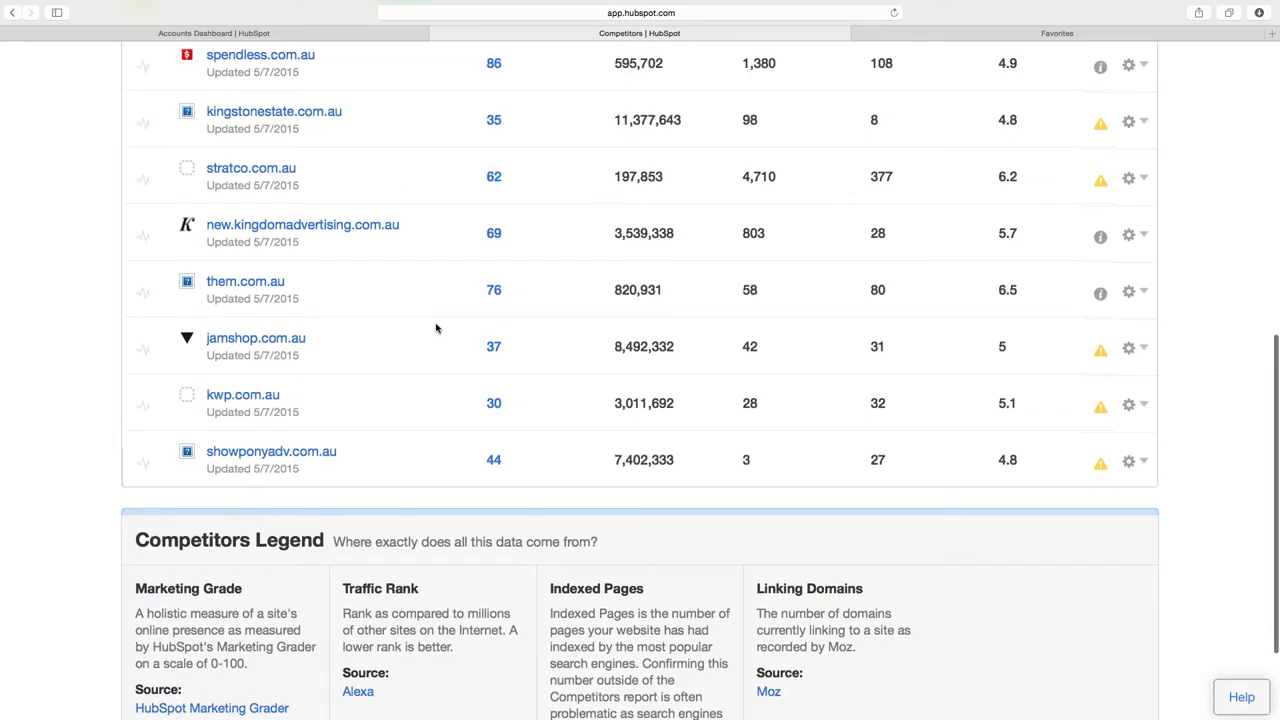
pyautogui.scroll(1, 436, 328)
pyautogui.scroll(1, 436, 328)
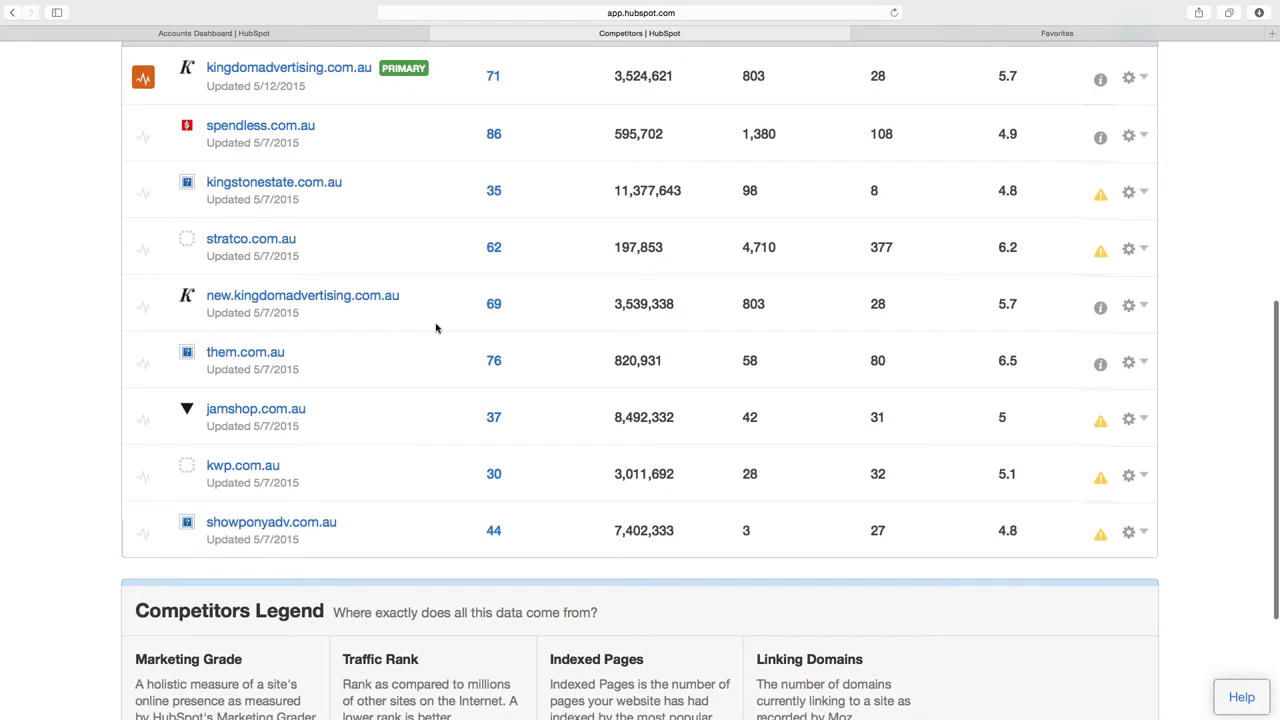
pyautogui.scroll(-1, 436, 328)
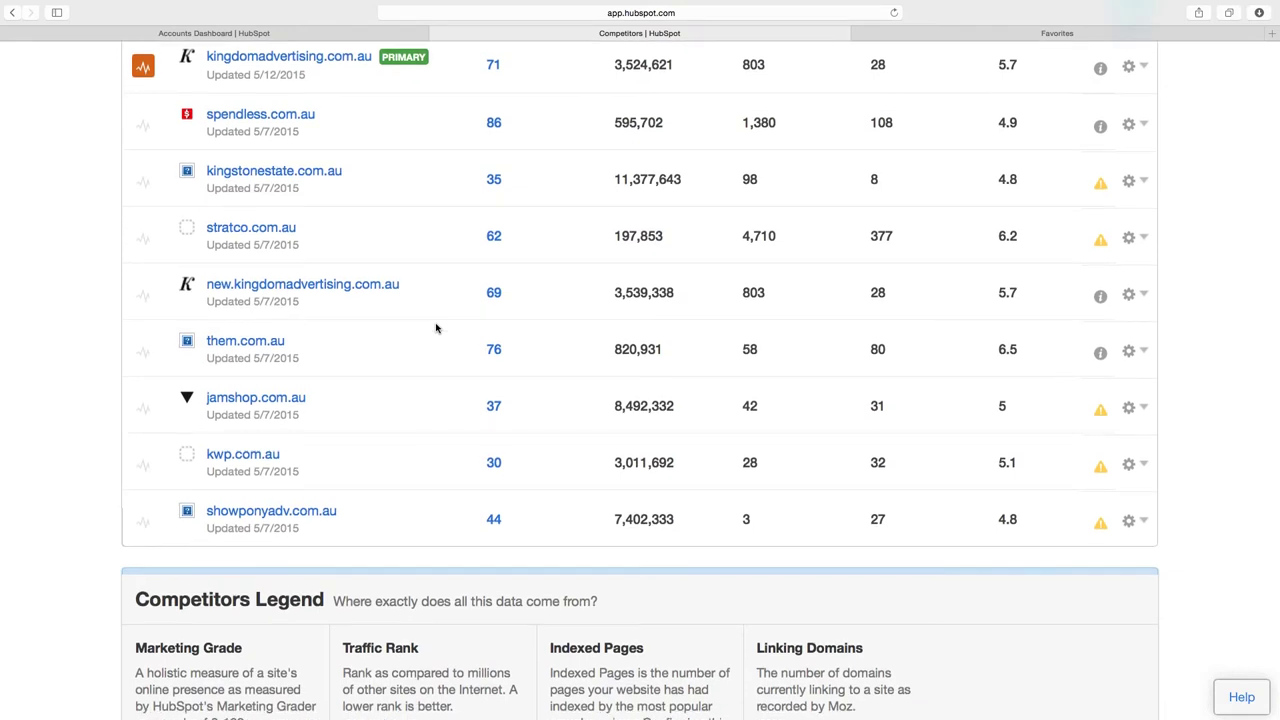
pyautogui.scroll(-3, 436, 328)
pyautogui.scroll(15, 436, 328)
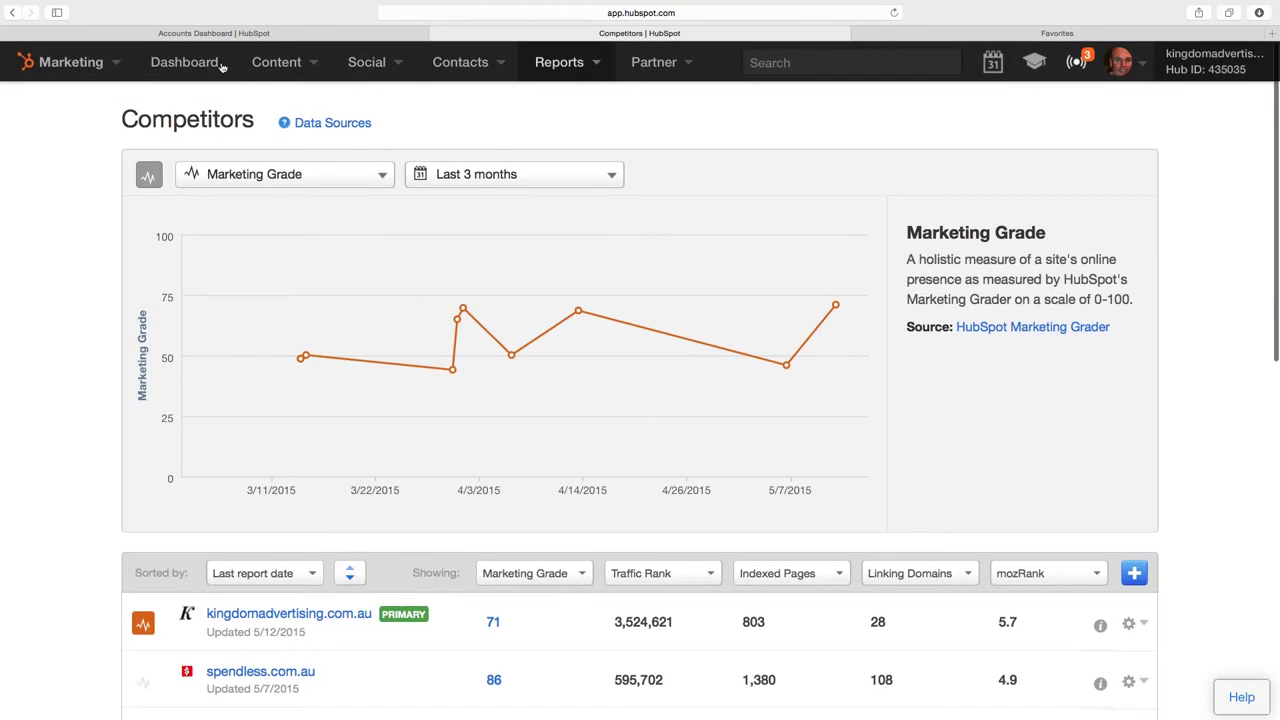
# Reopen the contact lists from the Competitors report and browse down to the Kingdom Knowledge Blog subscriber and persona lists
pyautogui.click(289, 66)
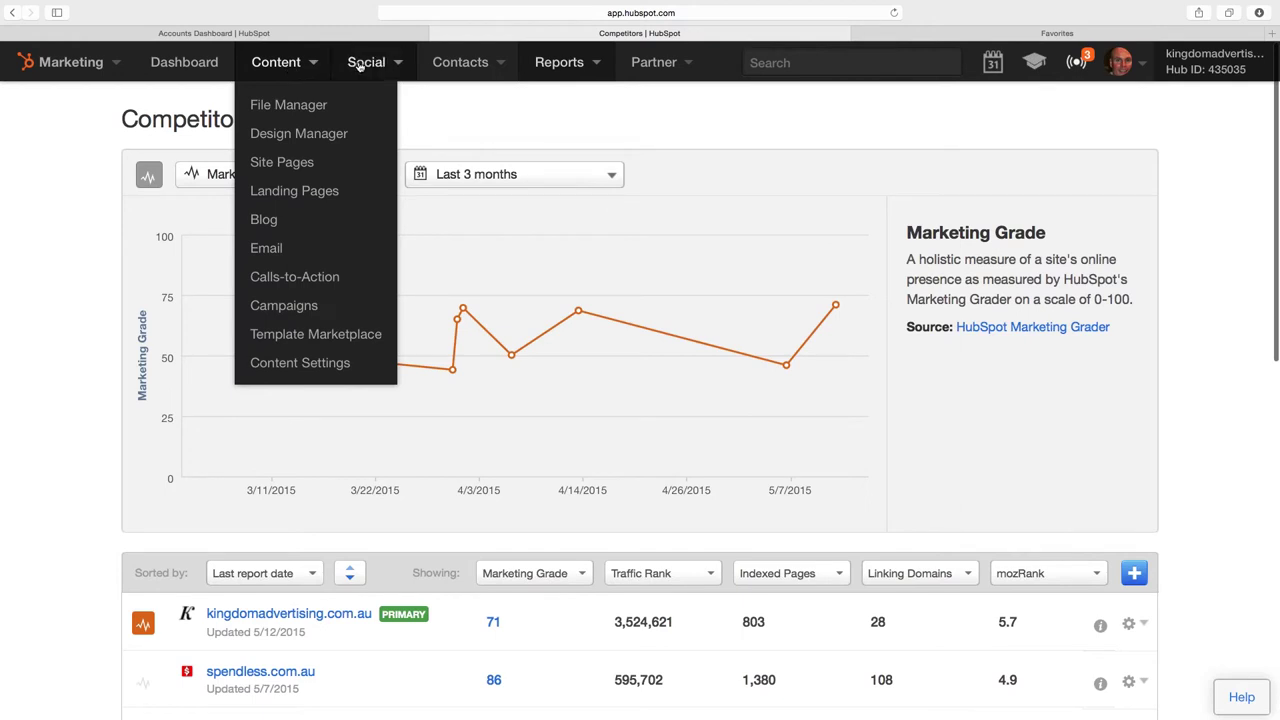
pyautogui.click(458, 63)
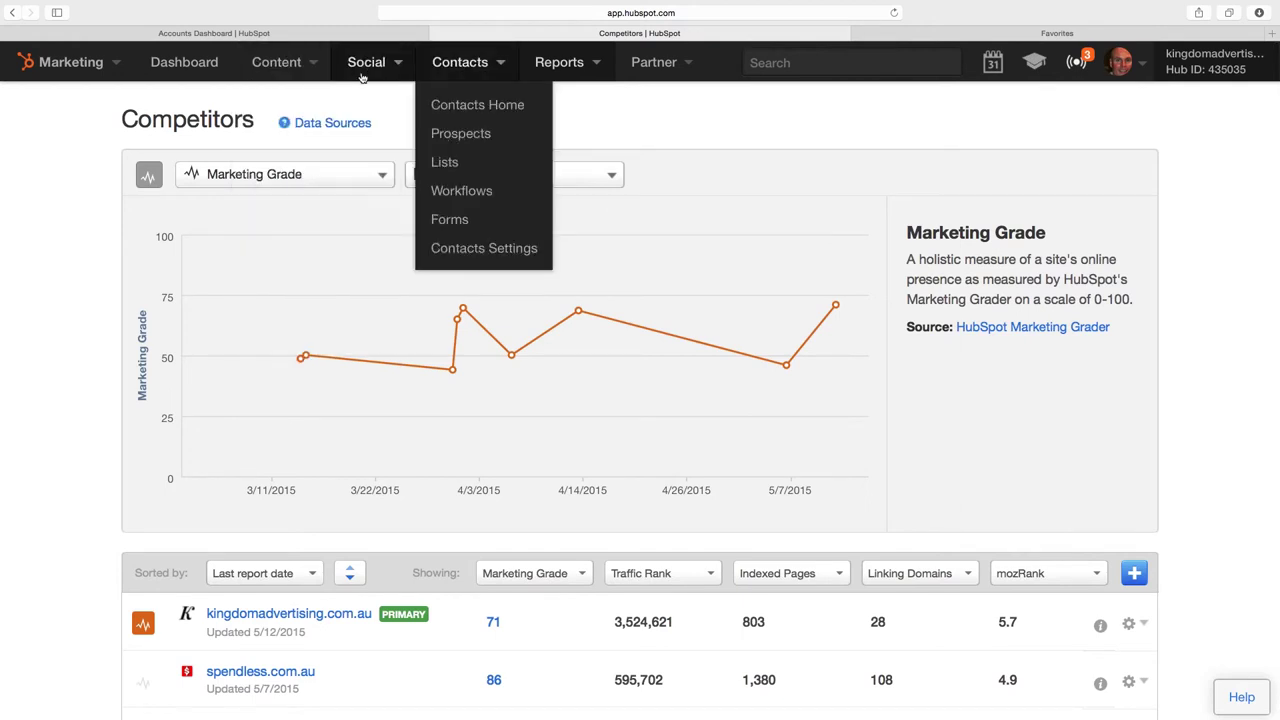
pyautogui.click(444, 162)
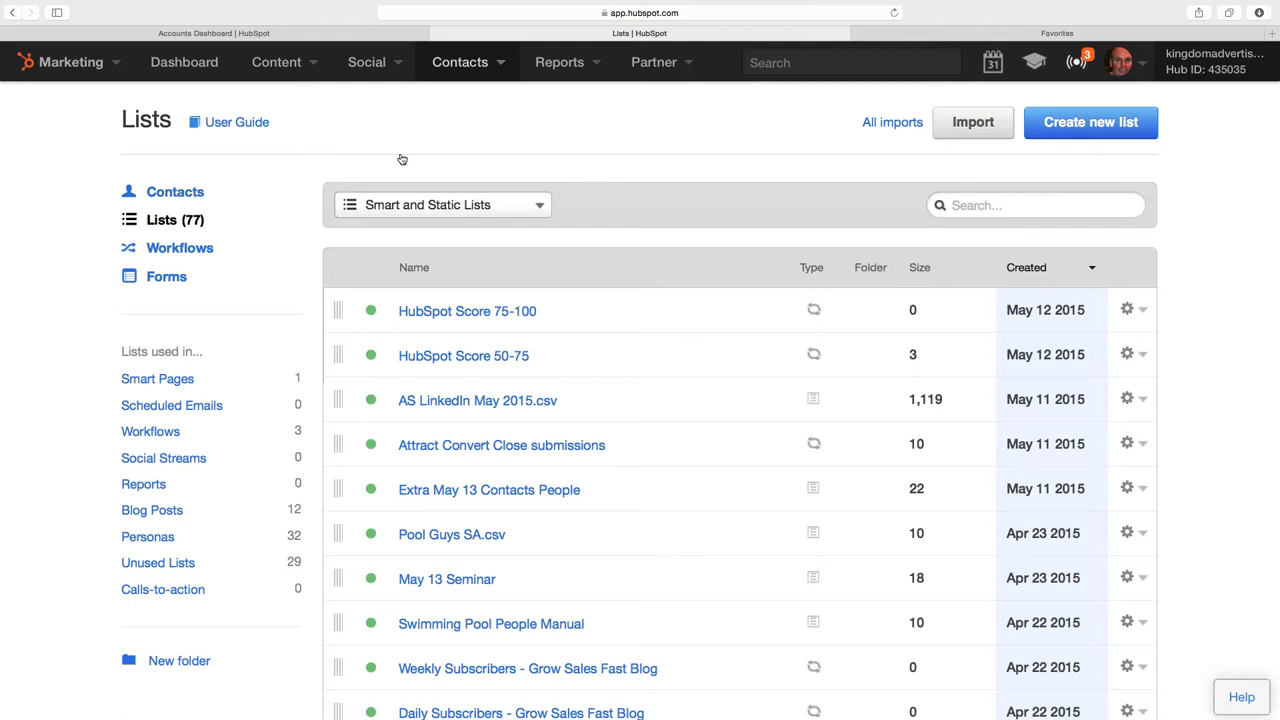
pyautogui.scroll(-10, 401, 159)
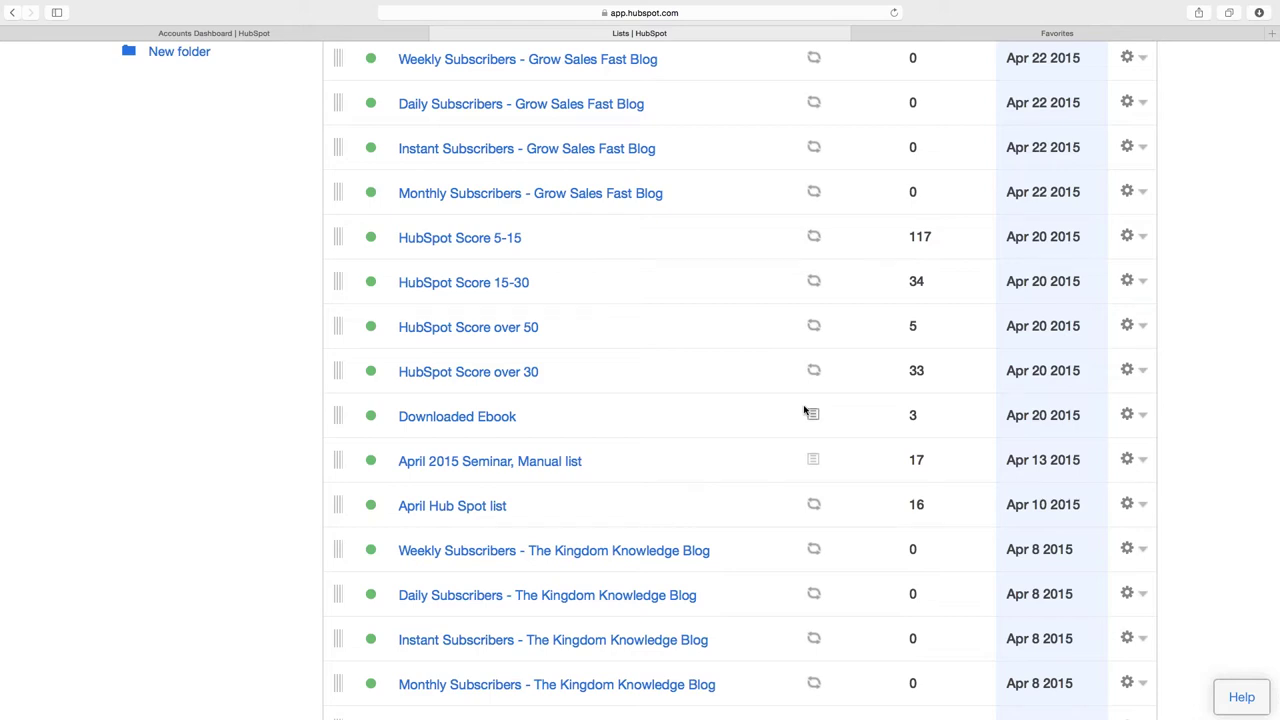
pyautogui.scroll(-1, 697, 414)
pyautogui.scroll(-3, 697, 414)
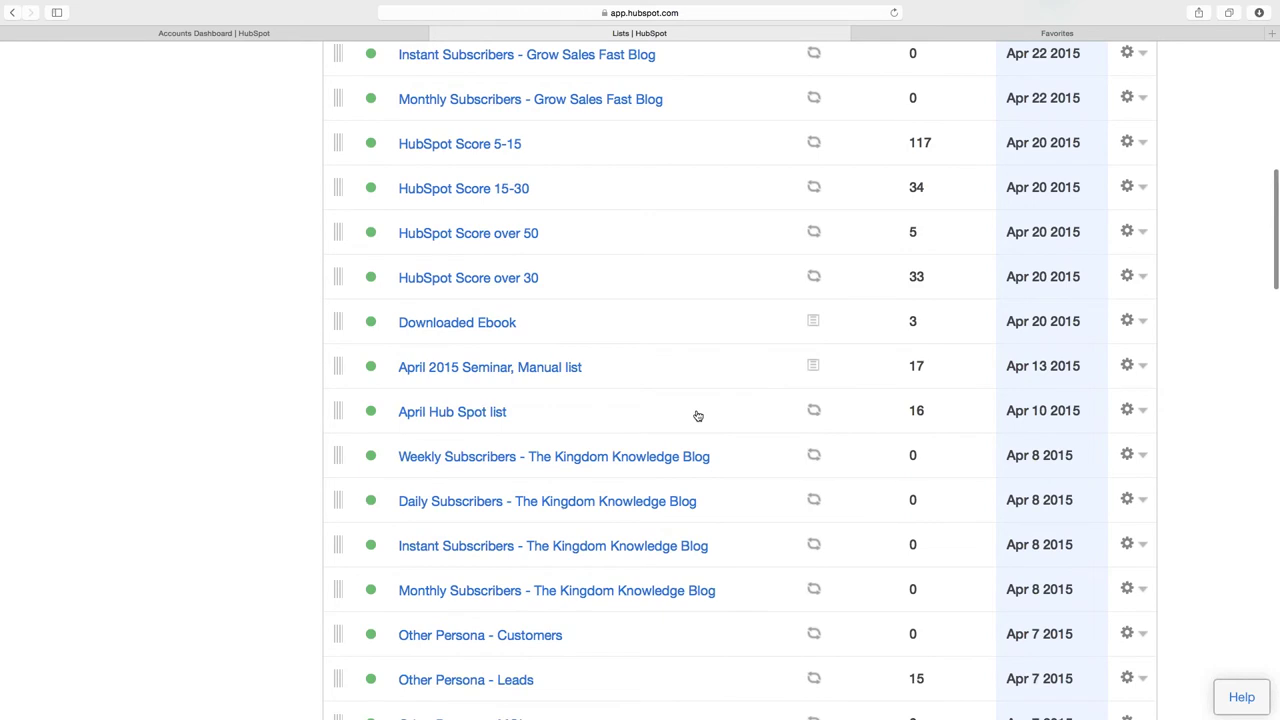
pyautogui.scroll(10, 657, 434)
pyautogui.scroll(1, 498, 285)
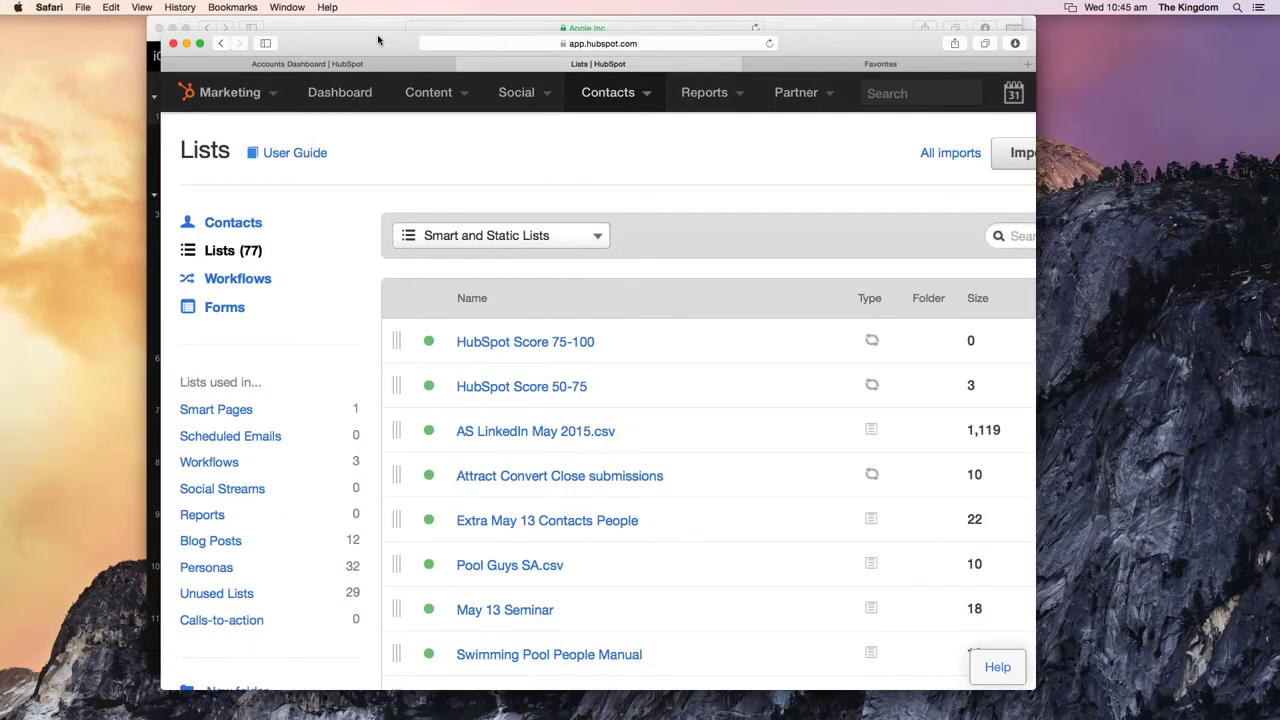
# Switch to the Presentation 6 window in iCloud Keynote, exit its full-screen mode and start playing the slideshow
pyautogui.click(284, 7)
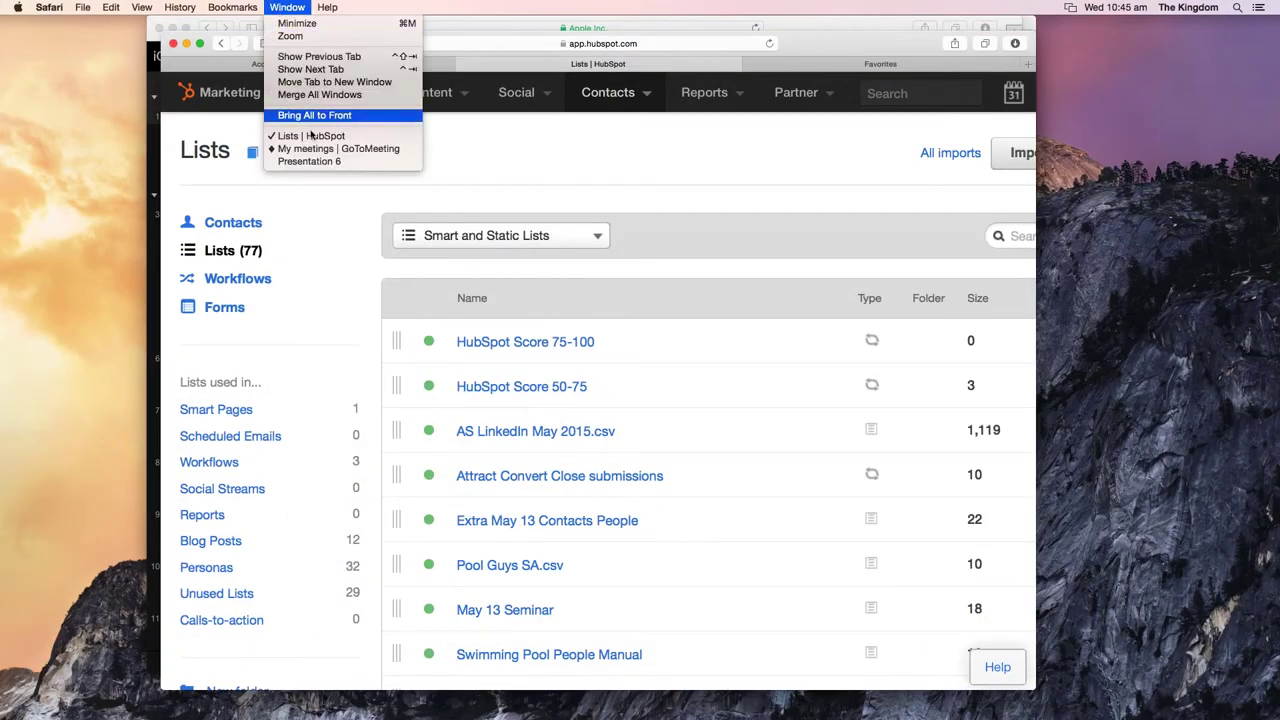
pyautogui.click(310, 162)
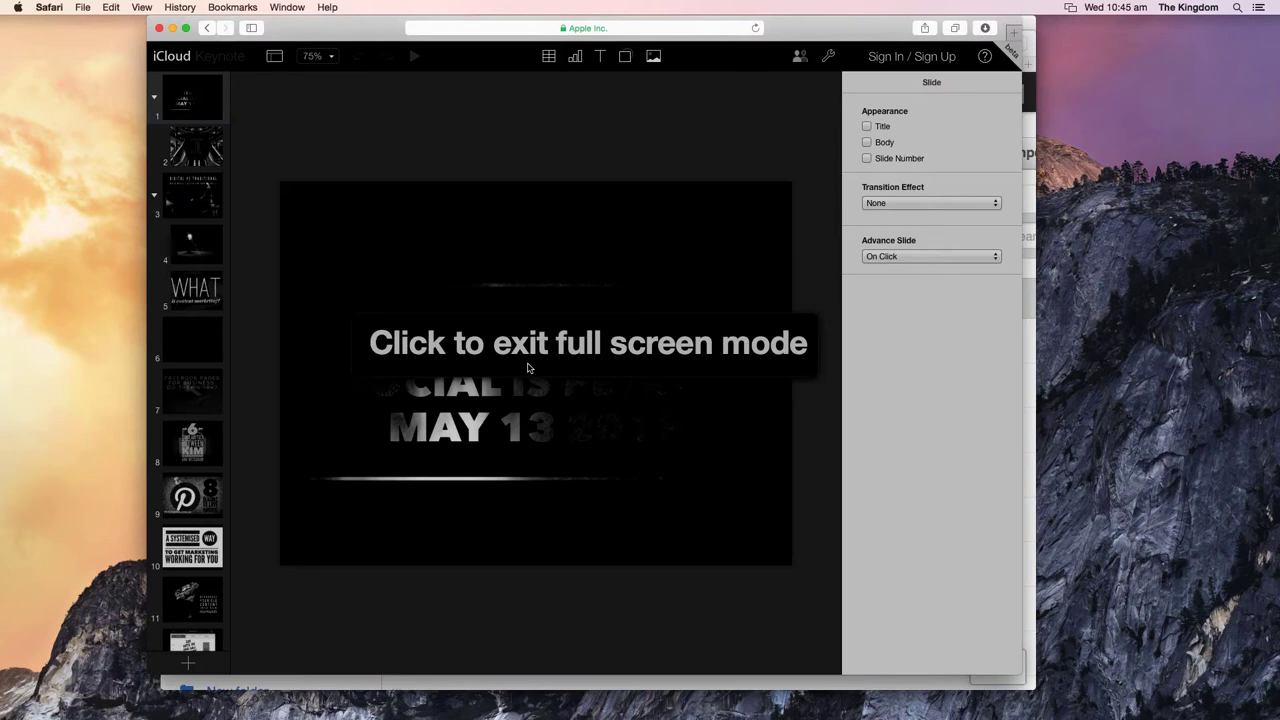
pyautogui.click(528, 368)
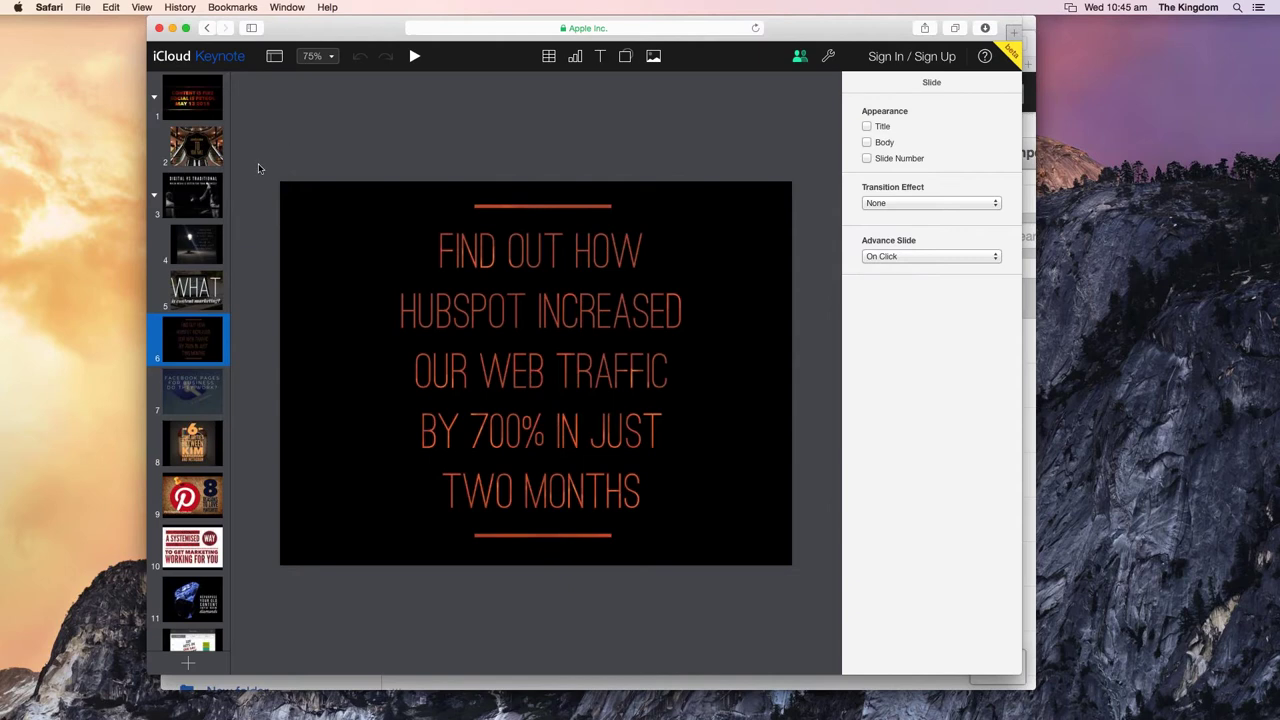
pyautogui.click(414, 57)
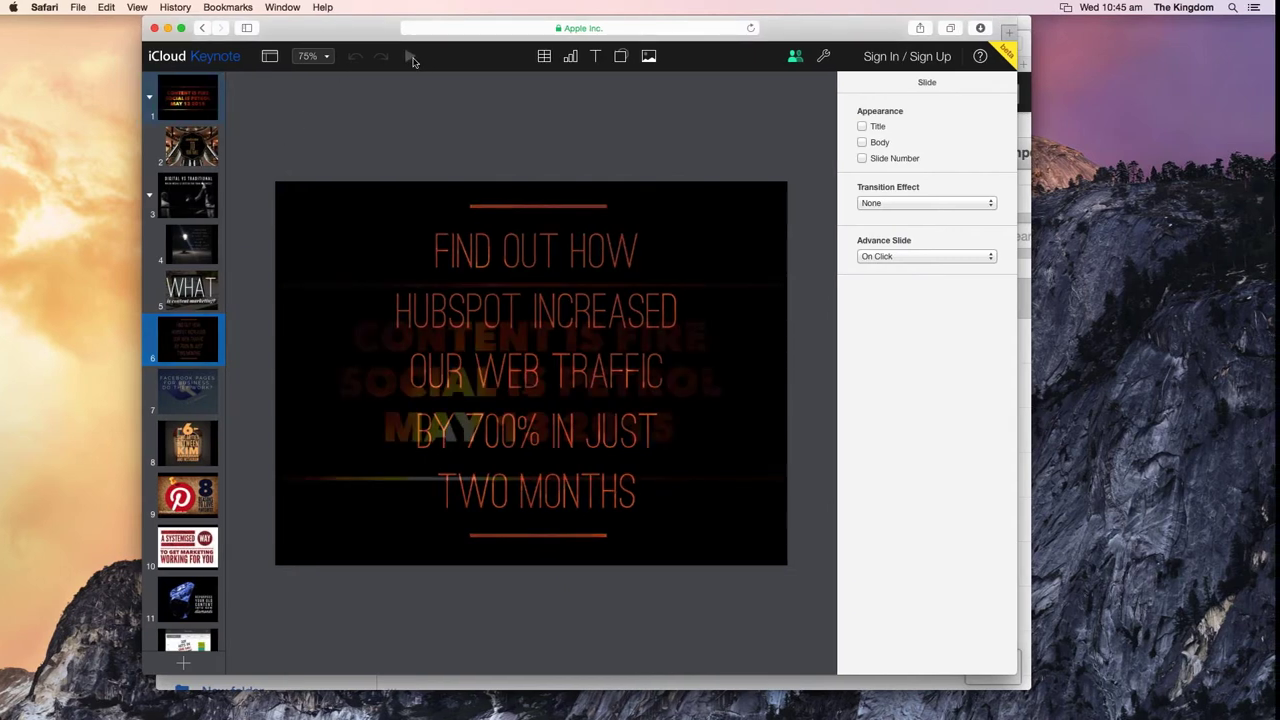